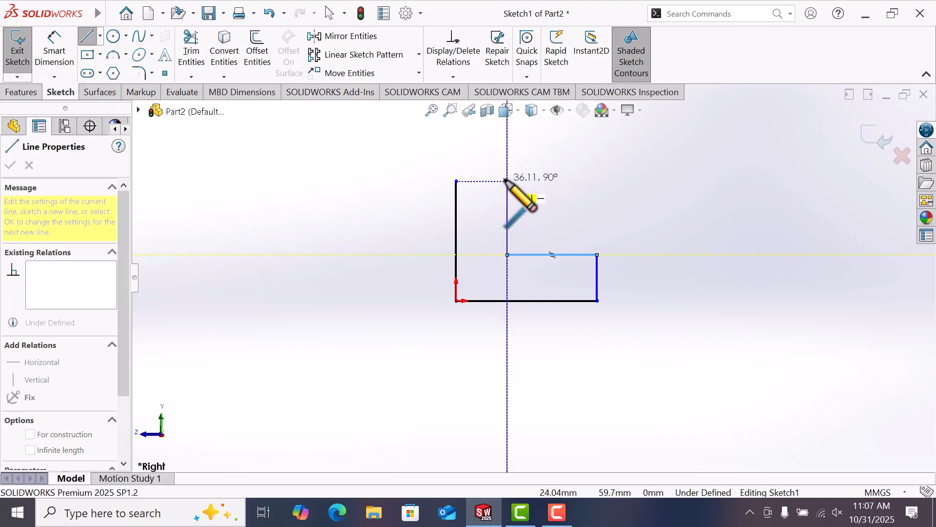
# - Close the L-shaped profile with an inner vertical line about 36 mm long and a horizontal top line
pyautogui.click(507, 180)
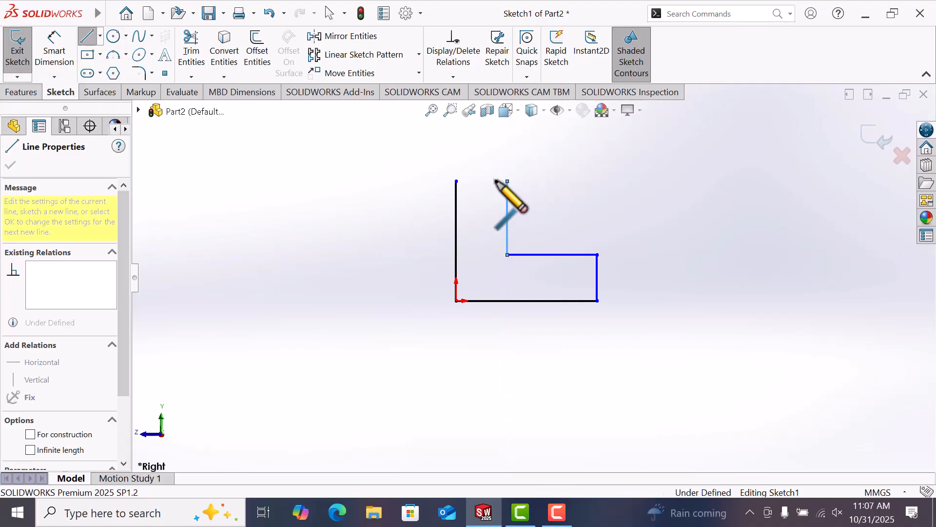
pyautogui.click(457, 182)
pyautogui.rightClick(458, 182)
pyautogui.click(490, 192)
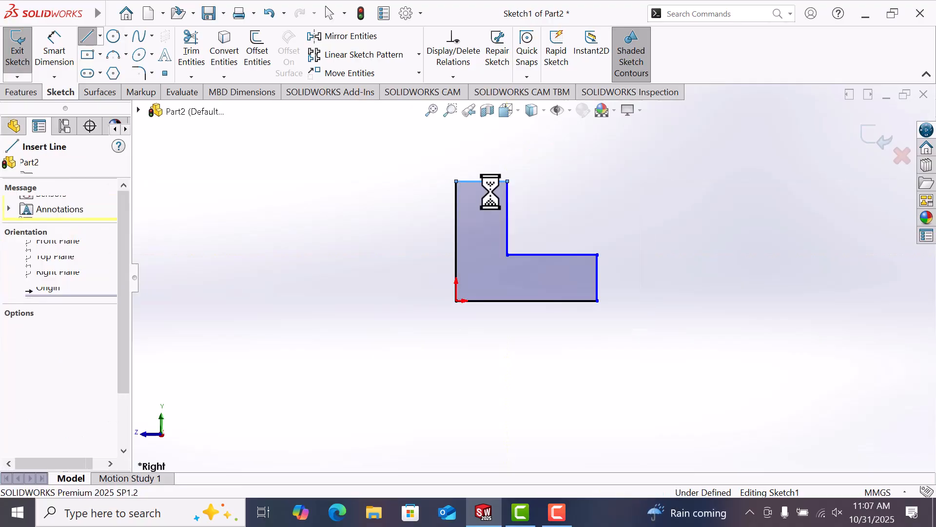
# - Dimension the bottom line of the L profile to 105 mm
pyautogui.click(53, 48)
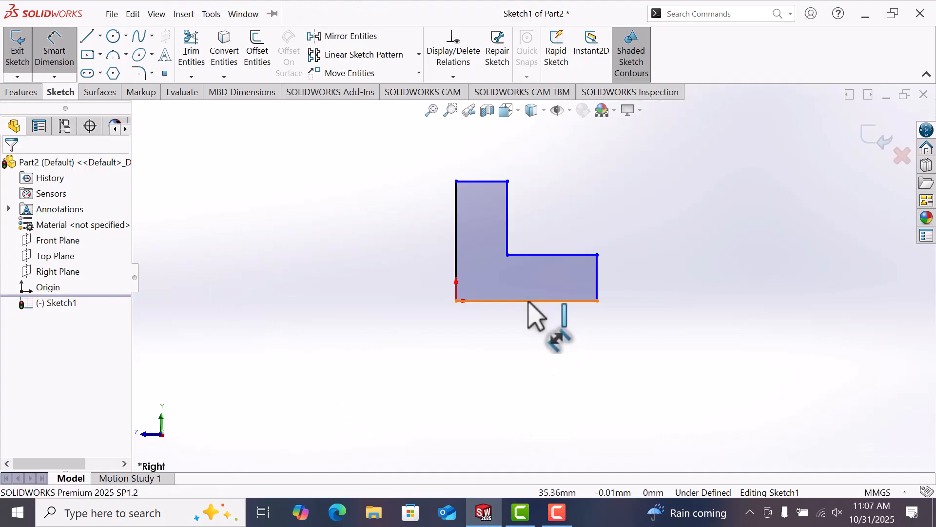
pyautogui.click(536, 321)
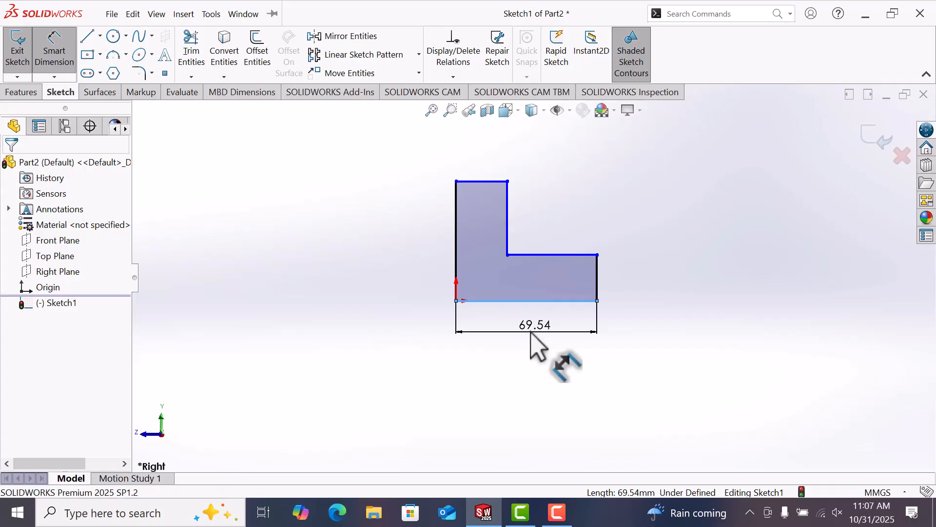
pyautogui.click(531, 332)
pyautogui.write('105')
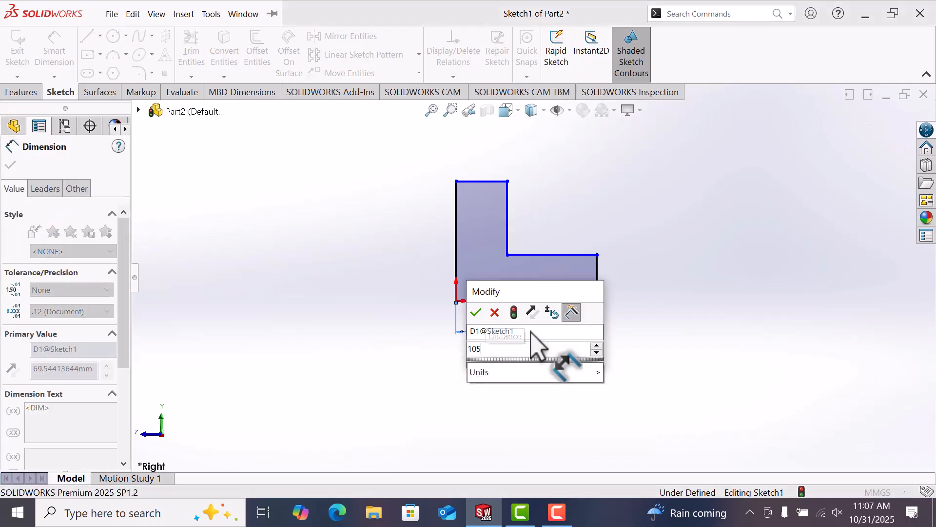
pyautogui.press('Return')
pyautogui.click(696, 181)
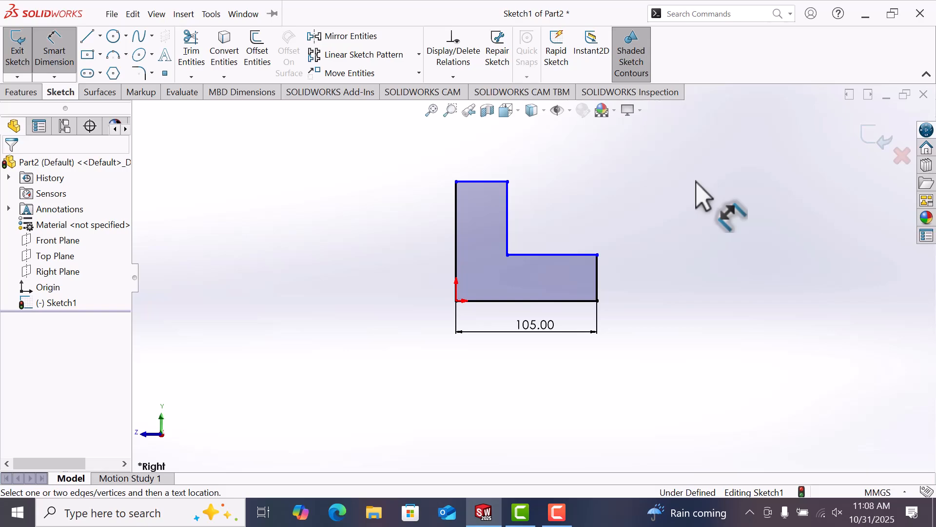
# - Dimension the outer vertical line of the L profile to 80 mm
pyautogui.click(457, 215)
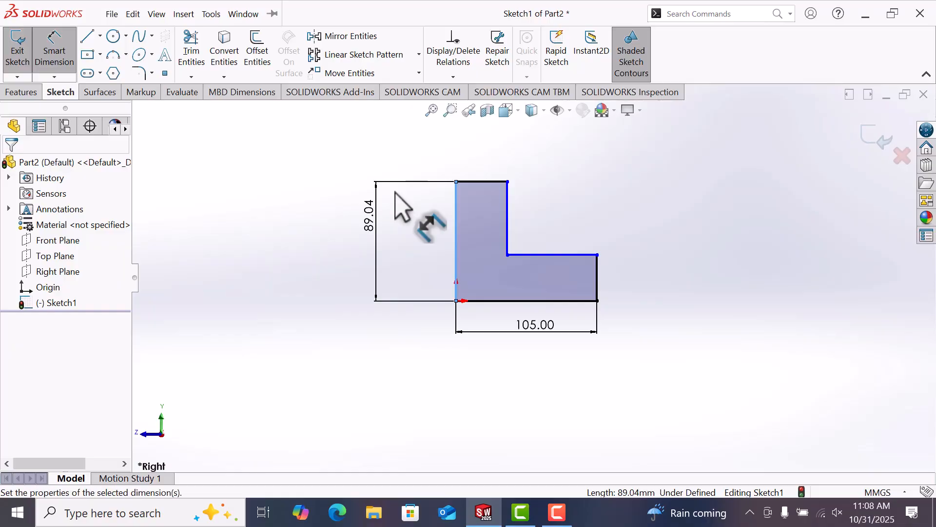
pyautogui.click(395, 193)
pyautogui.write('80')
pyautogui.press('Return')
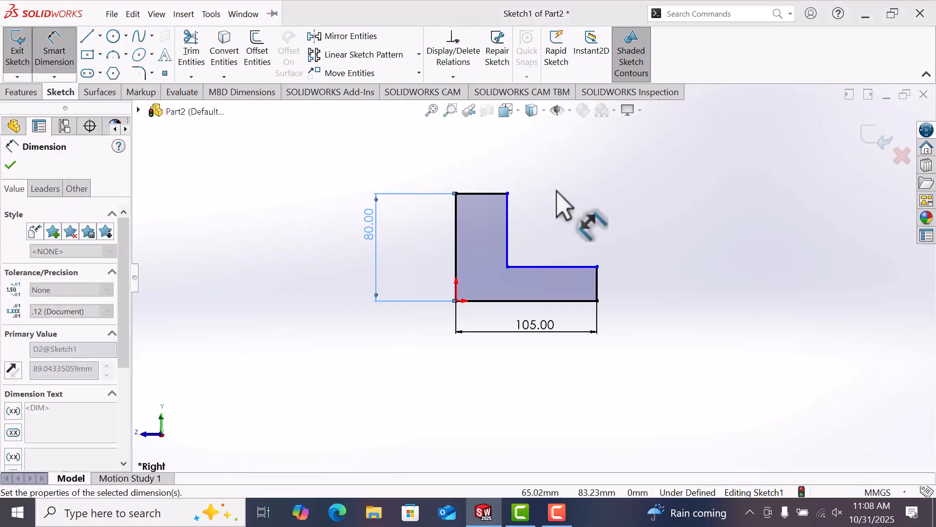
pyautogui.click(627, 203)
# - Dimension the thickness of the horizontal leg between its upper and lower lines to 15 mm
pyautogui.click(570, 267)
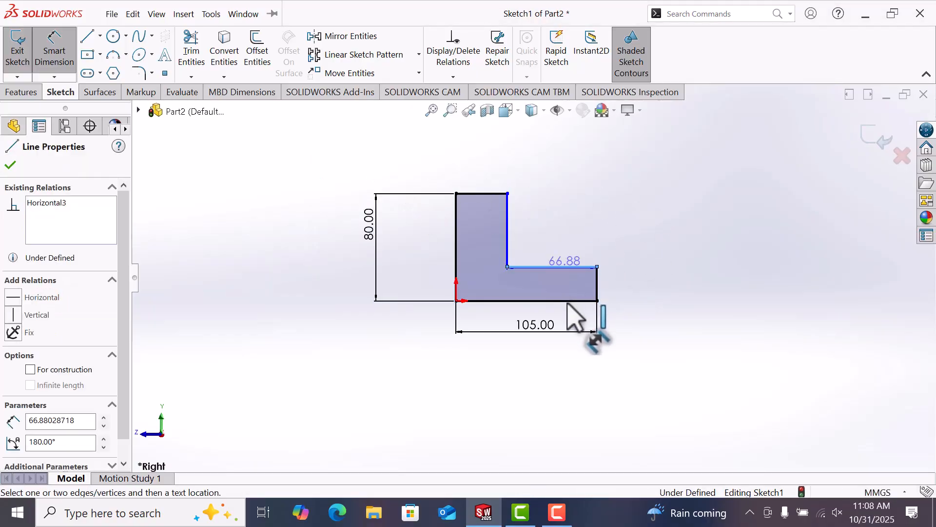
pyautogui.click(568, 300)
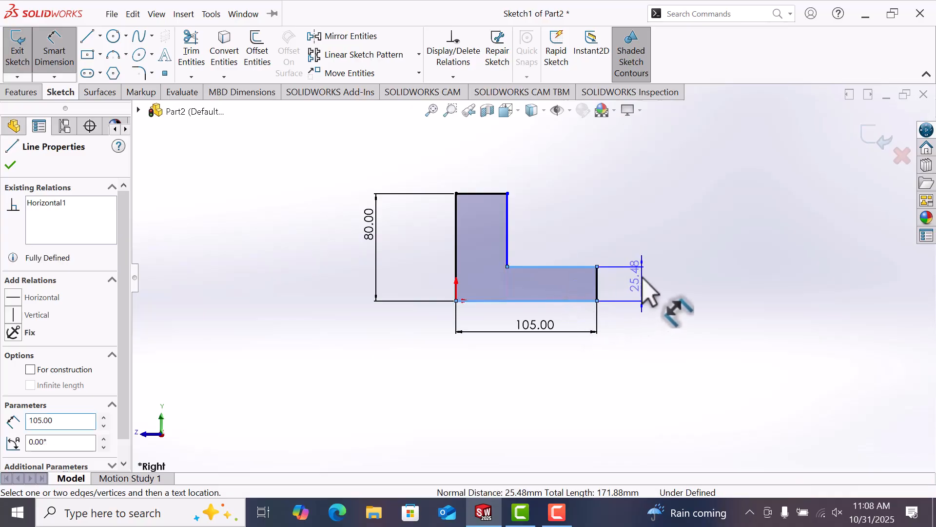
pyautogui.click(643, 277)
pyautogui.write('15')
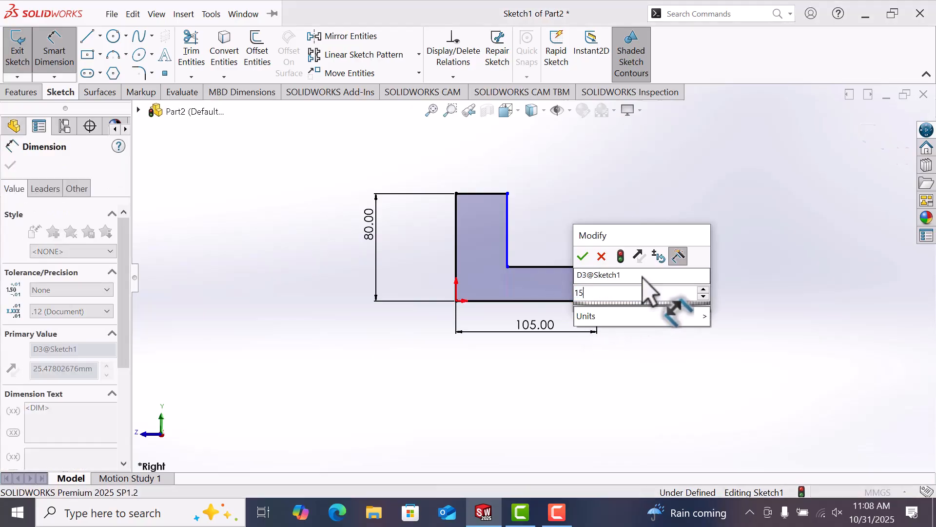
pyautogui.press('Return')
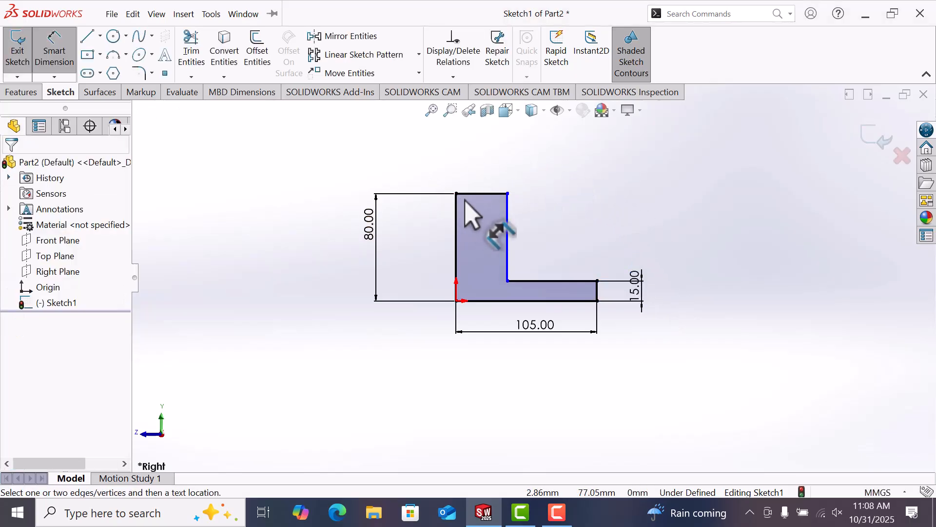
# - Dimension the short top line of the vertical leg to 15 mm
pyautogui.click(503, 183)
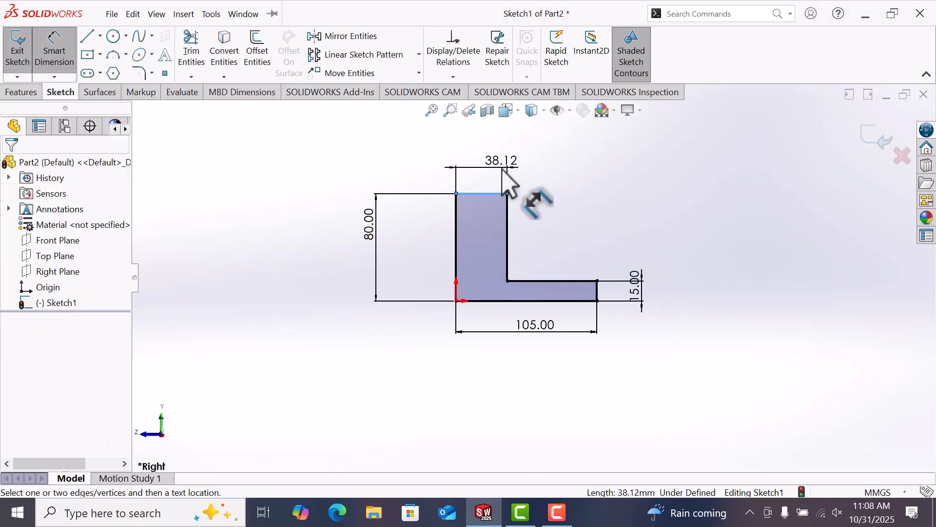
pyautogui.click(502, 169)
pyautogui.write('15')
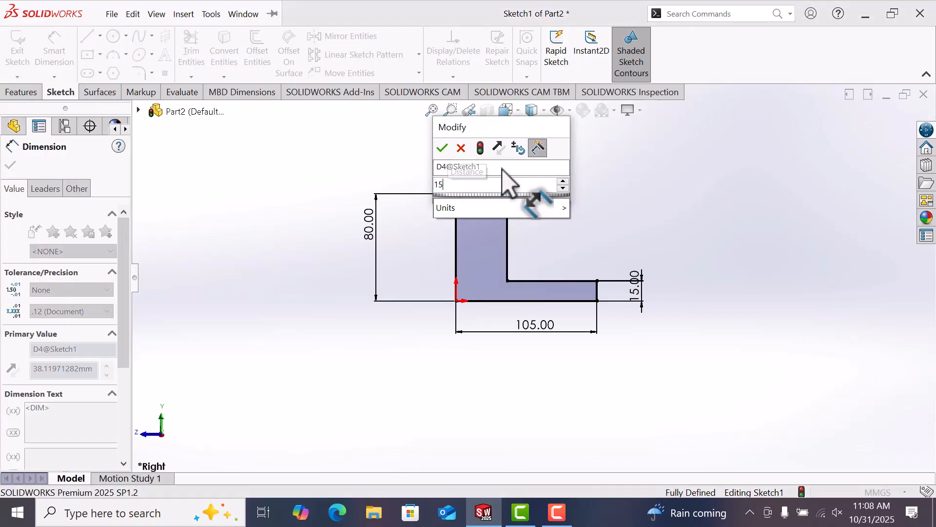
pyautogui.press('Return')
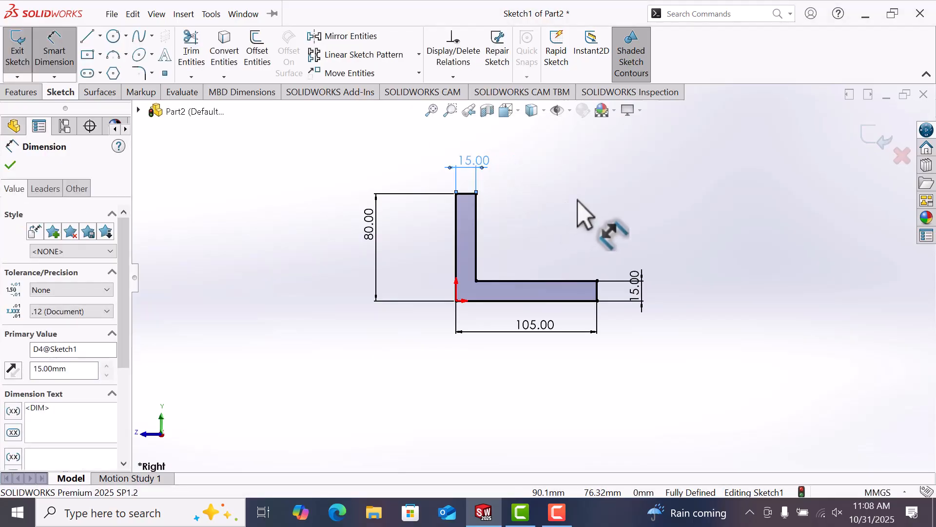
# - Extrude the L profile as a boss with the Mid Plane end condition and a depth of 60 mm
pyautogui.click(28, 92)
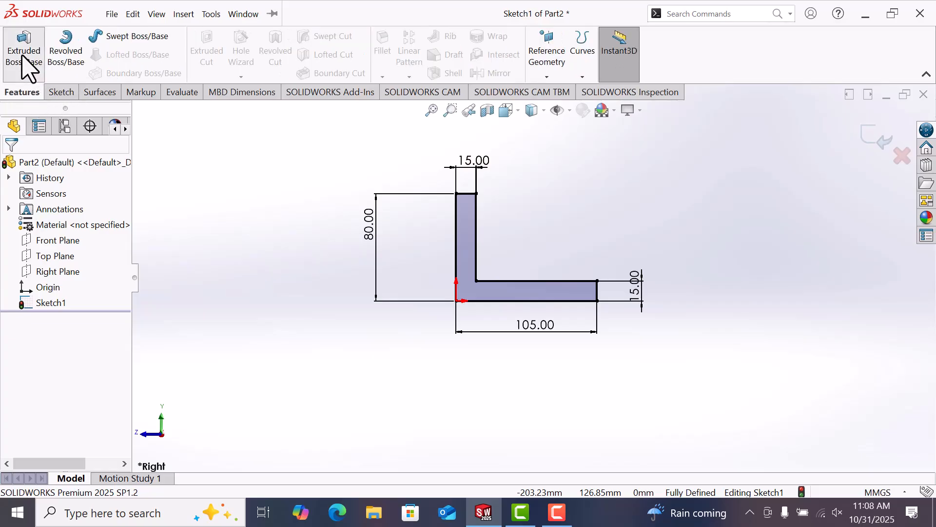
pyautogui.click(23, 57)
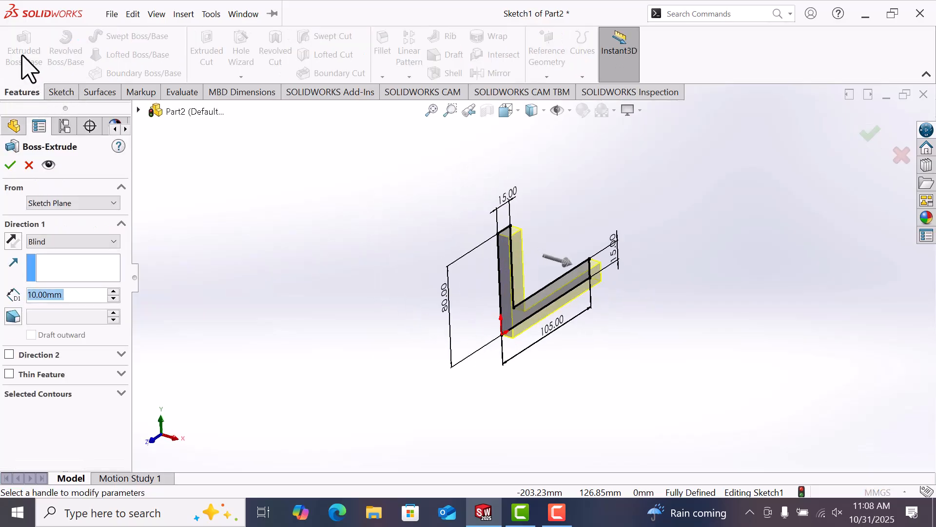
pyautogui.click(66, 243)
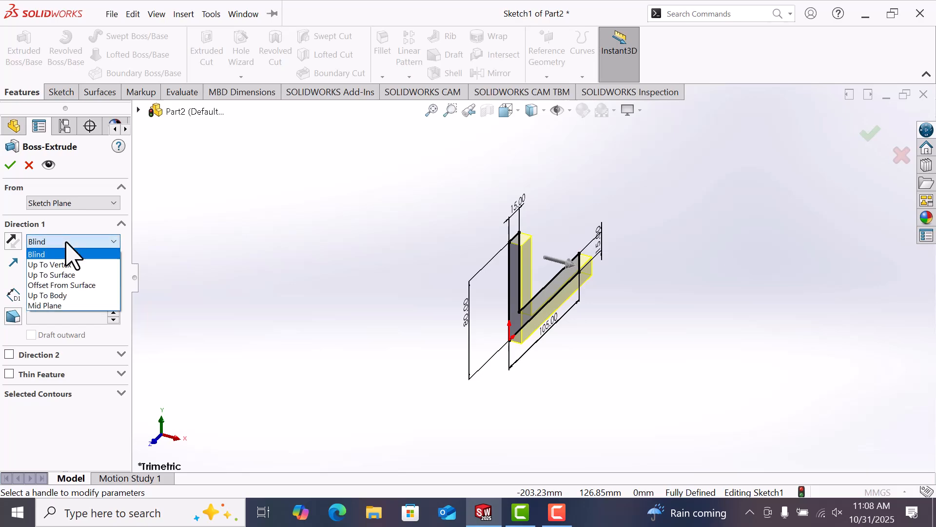
pyautogui.click(72, 305)
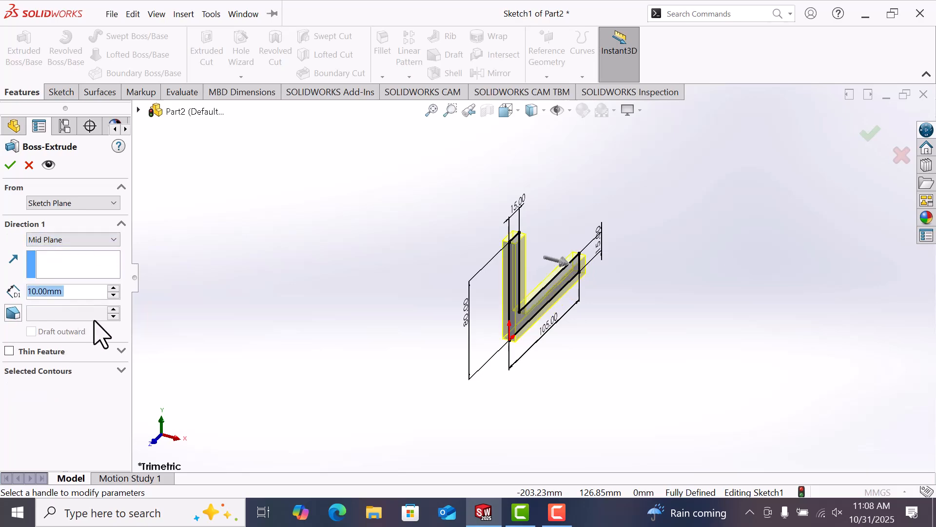
pyautogui.doubleClick(113, 290)
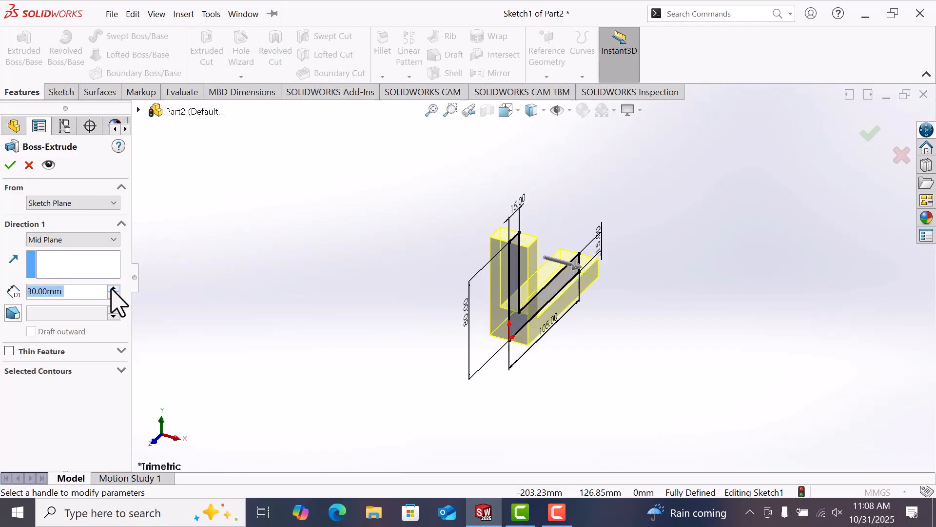
pyautogui.click(114, 289)
pyautogui.click(114, 289)
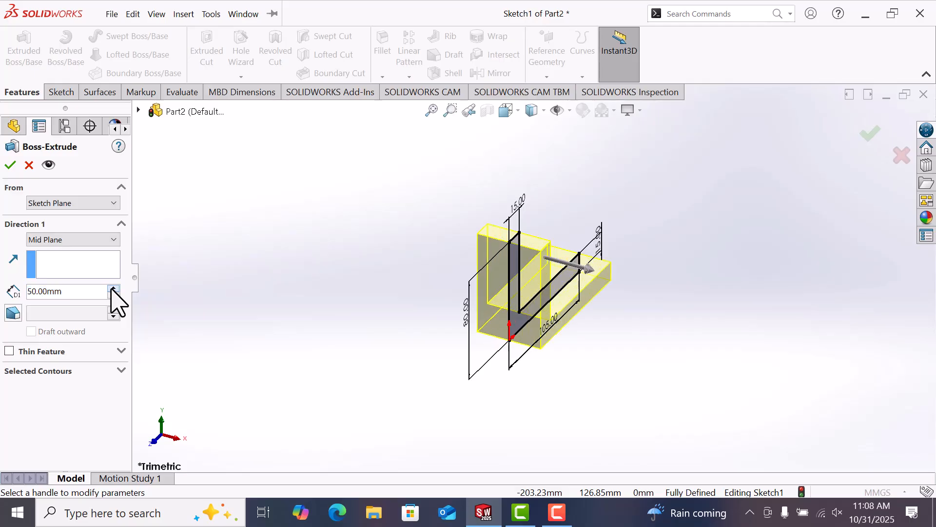
pyautogui.click(114, 289)
pyautogui.click(10, 166)
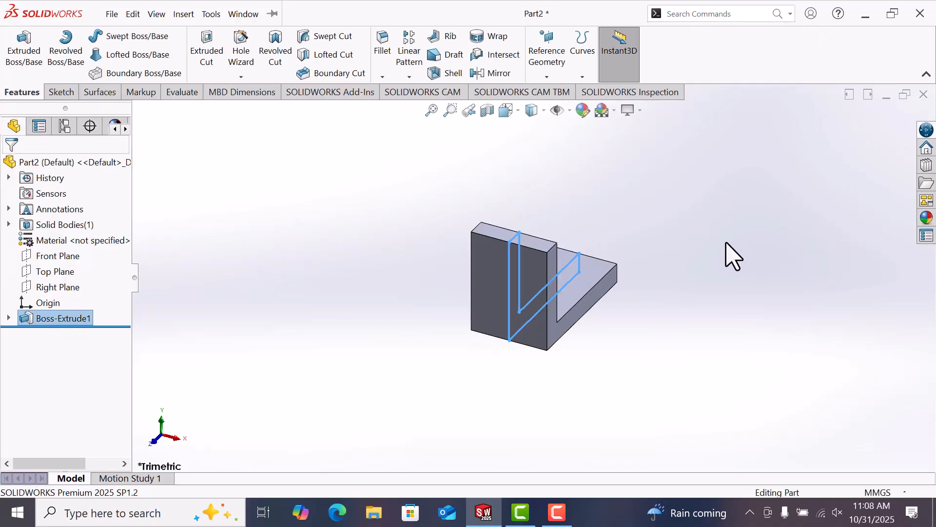
# - Round the free end of the horizontal leg with a full round fillet, using the end face as centre and both L-shaped faces as sides
pyautogui.moveTo(681, 283); pyautogui.dragTo(600, 295, button='middle')
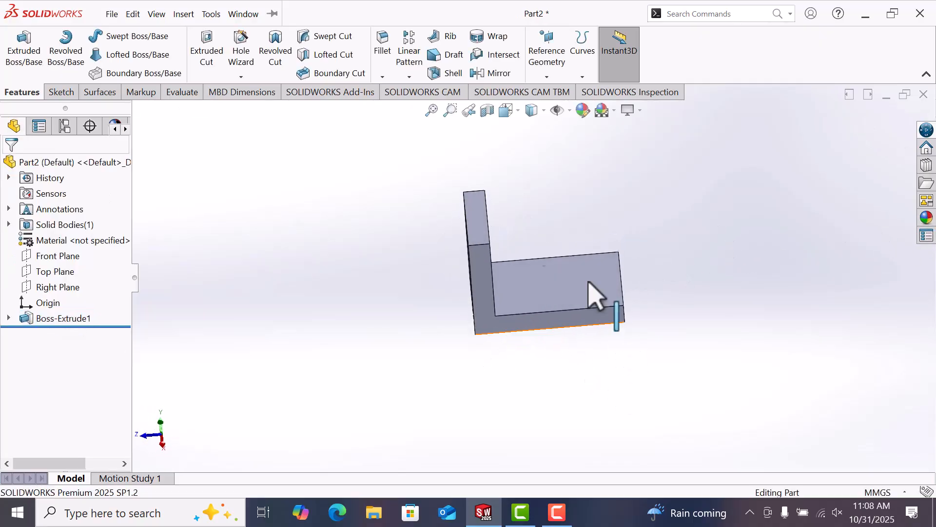
pyautogui.click(383, 43)
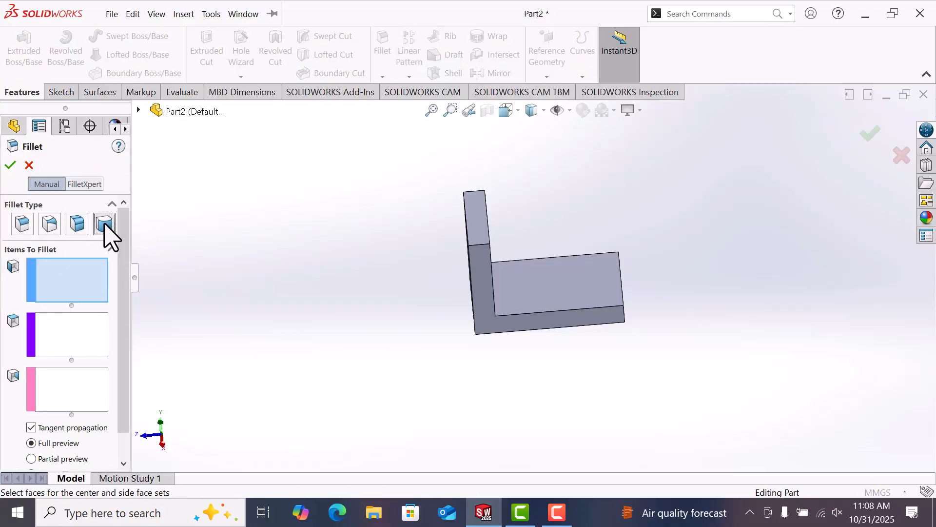
pyautogui.click(598, 316)
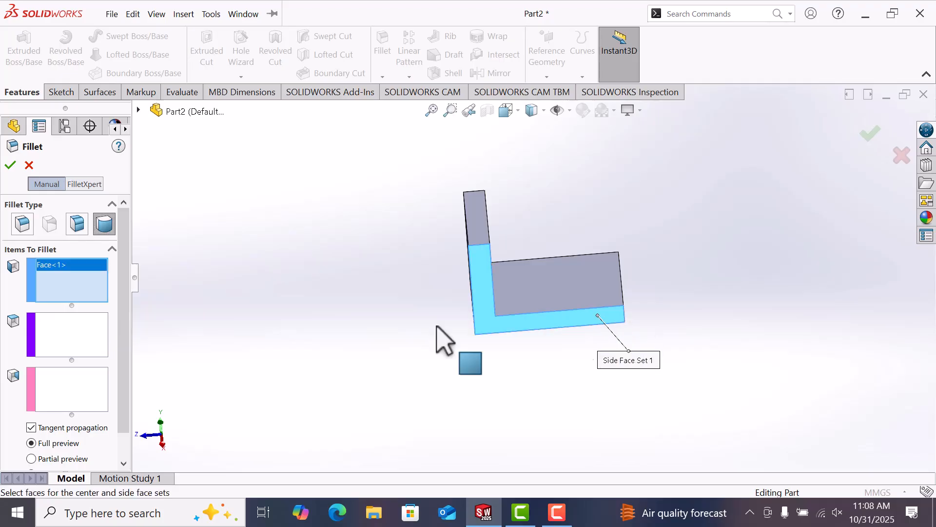
pyautogui.click(61, 346)
pyautogui.moveTo(707, 314); pyautogui.dragTo(652, 330, button='middle')
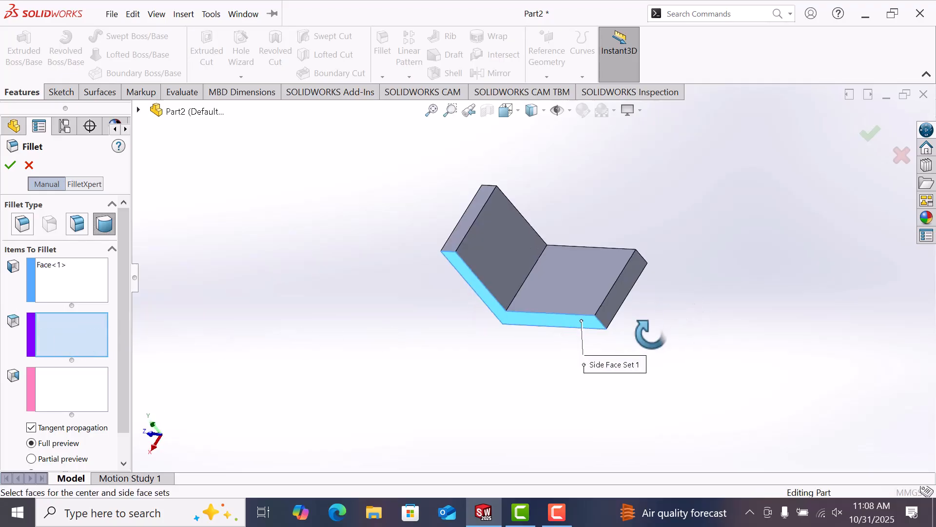
pyautogui.click(624, 292)
pyautogui.moveTo(654, 288); pyautogui.dragTo(605, 370, button='middle')
pyautogui.click(59, 397)
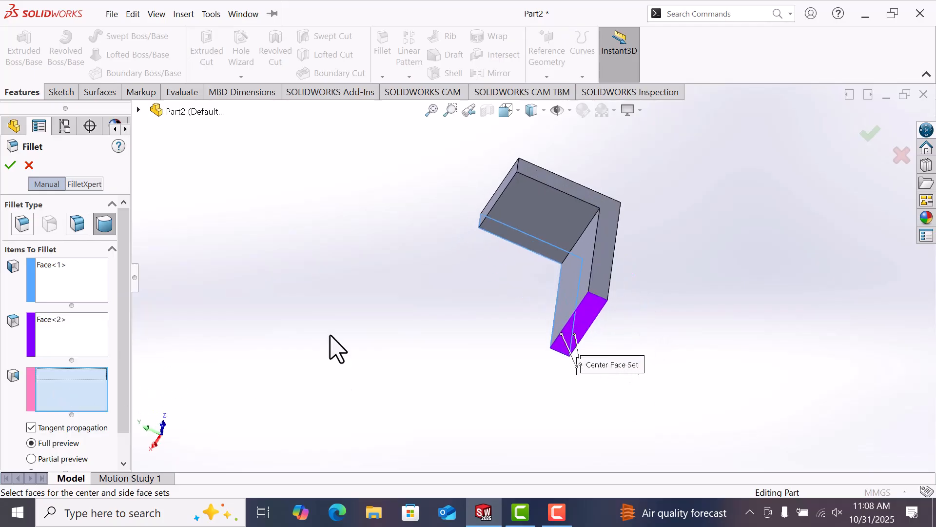
pyautogui.click(612, 286)
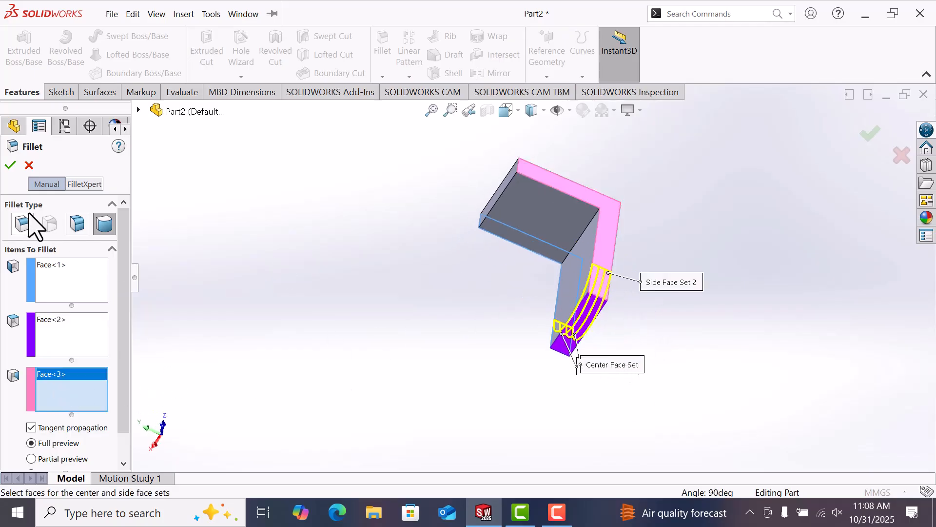
pyautogui.click(11, 166)
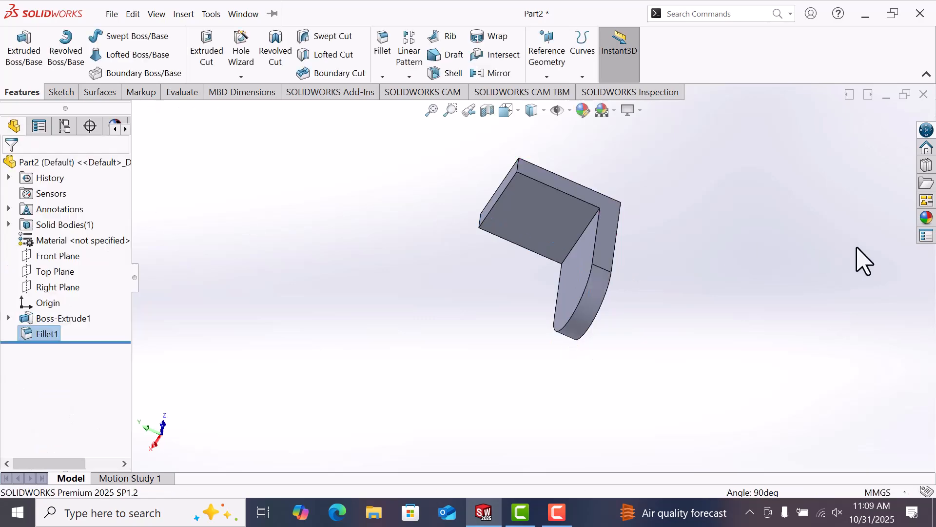
# - Start a sketch on the upper face of the rounded horizontal leg
pyautogui.press('space')
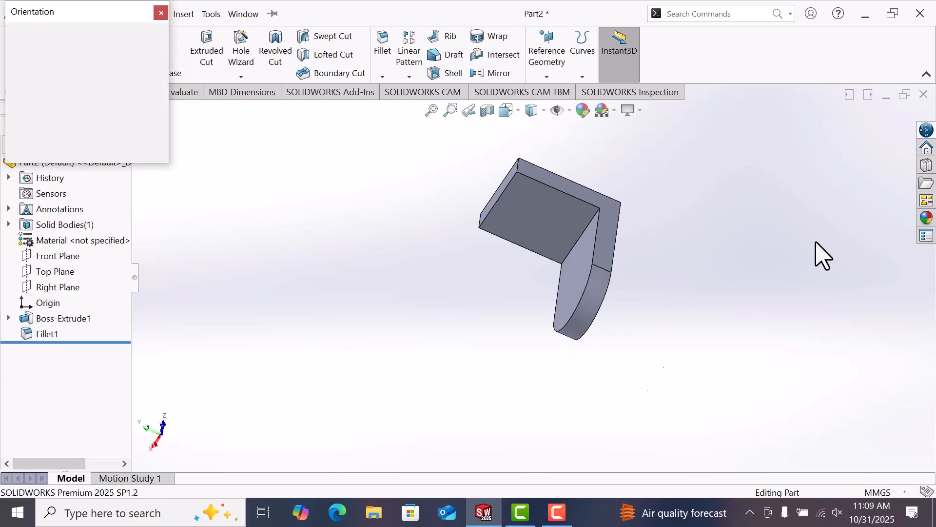
pyautogui.click(152, 54)
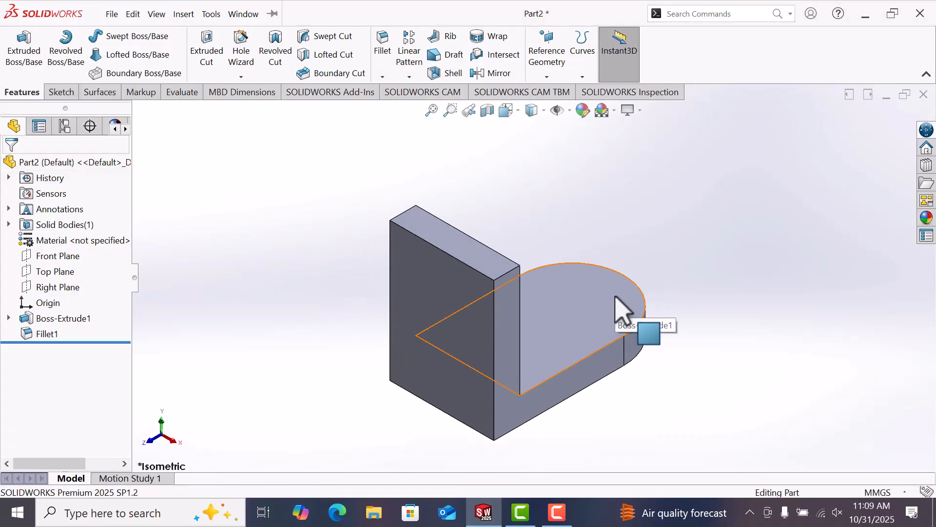
pyautogui.click(616, 307)
pyautogui.click(669, 265)
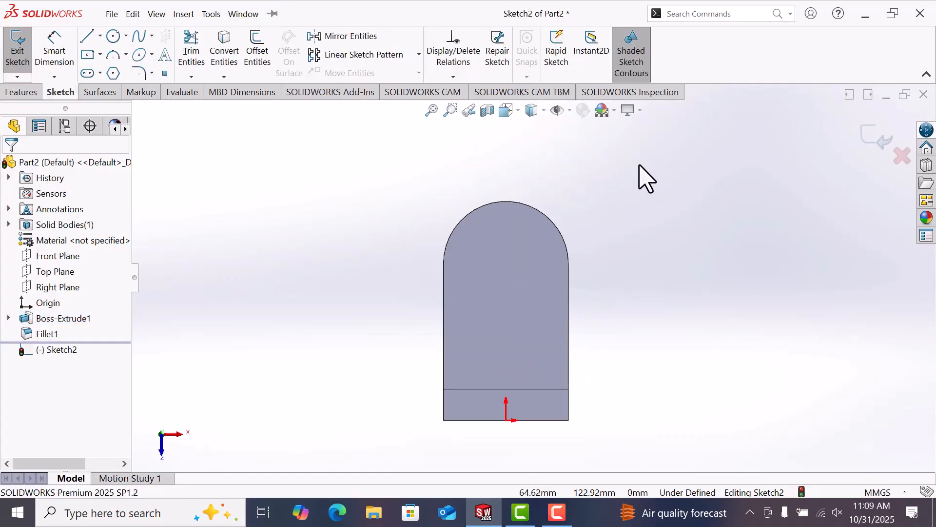
# - Sketch a straight slot about 28 mm wide from the centre of the rounded end to the arc's midpoint, 30 mm between centres
pyautogui.click(88, 73)
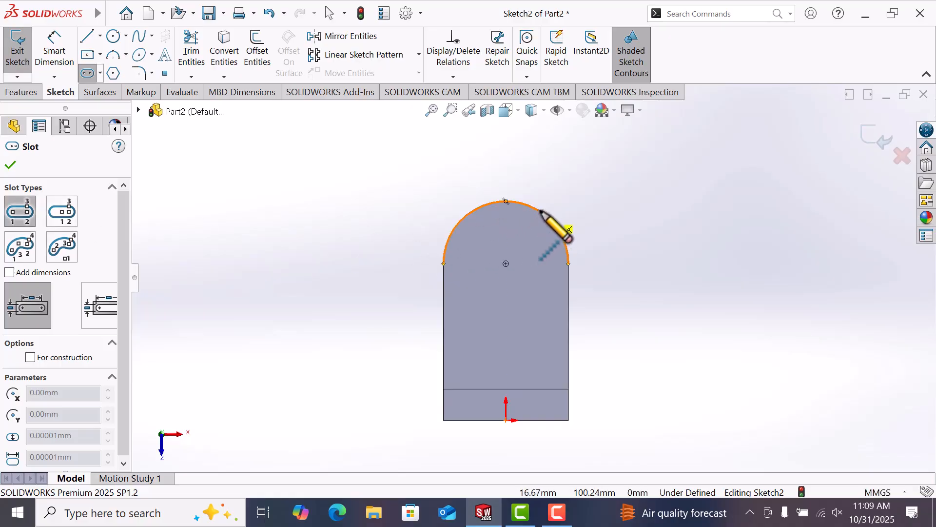
pyautogui.click(505, 263)
pyautogui.click(506, 201)
pyautogui.click(536, 228)
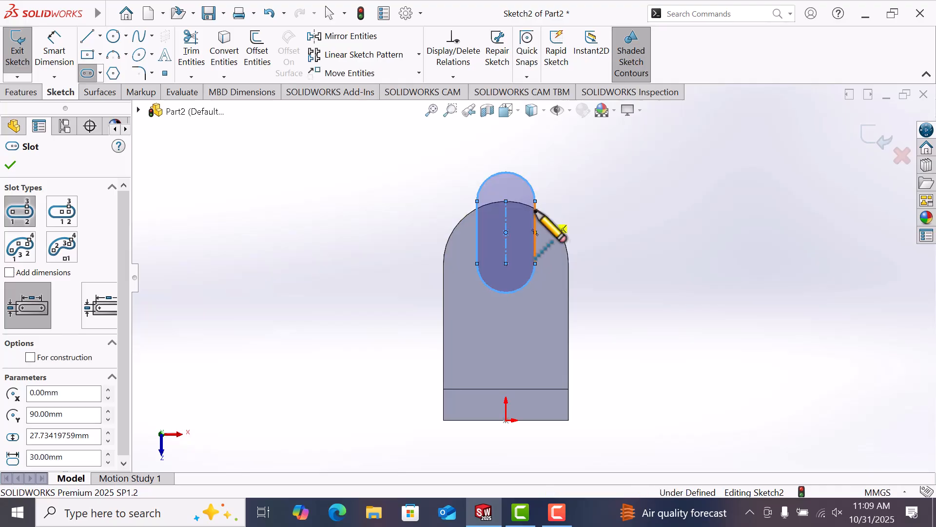
pyautogui.rightClick(535, 210)
pyautogui.click(572, 223)
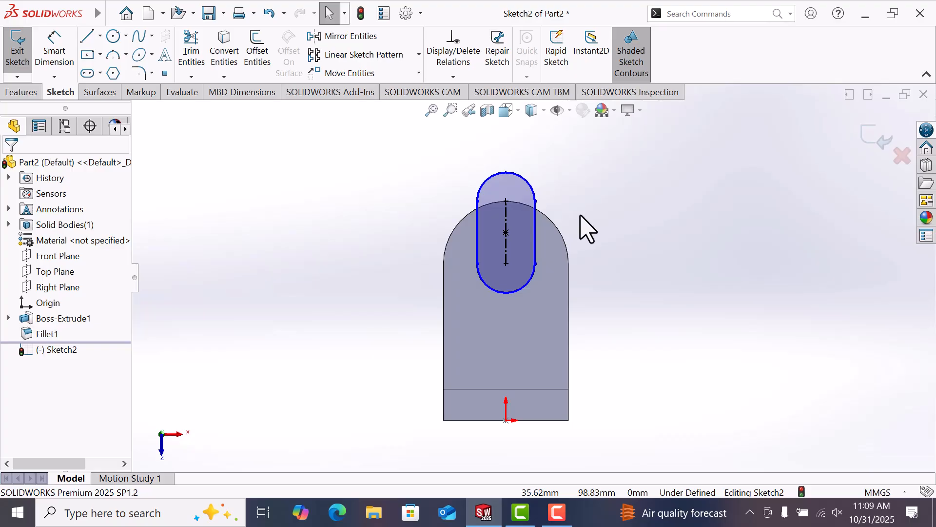
# - Dimension the slot's width between its two straight sides and set it to 20 mm
pyautogui.moveTo(599, 263); pyautogui.dragTo(581, 188, button='right')
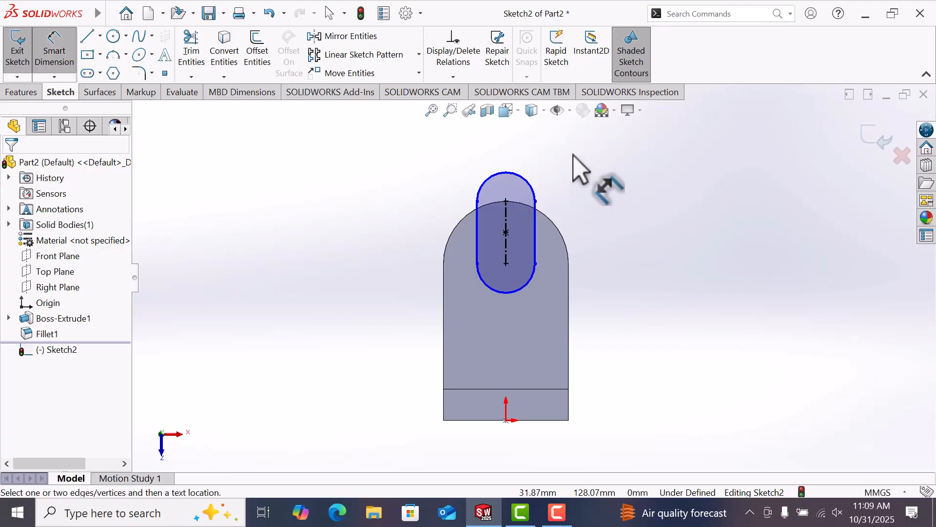
pyautogui.click(534, 240)
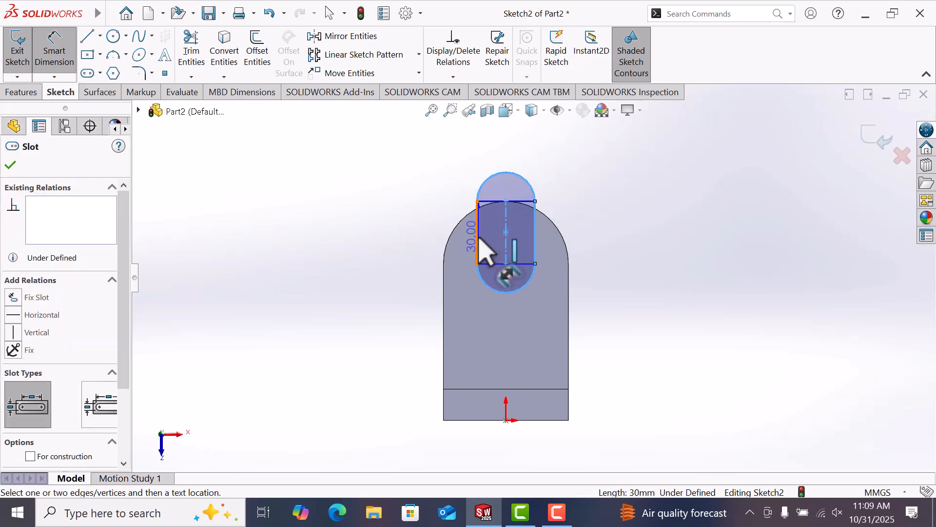
pyautogui.click(478, 235)
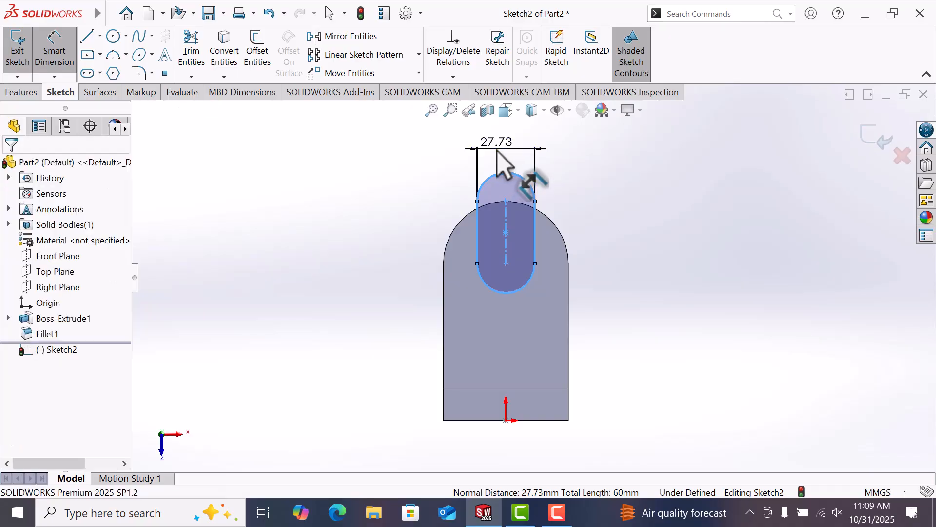
pyautogui.click(497, 151)
pyautogui.write('2')
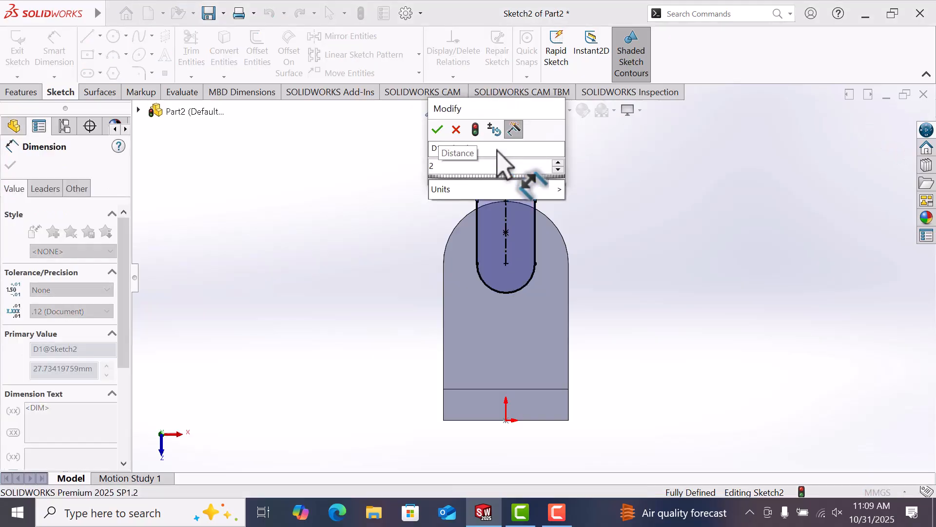
pyautogui.write('0')
pyautogui.press('Return')
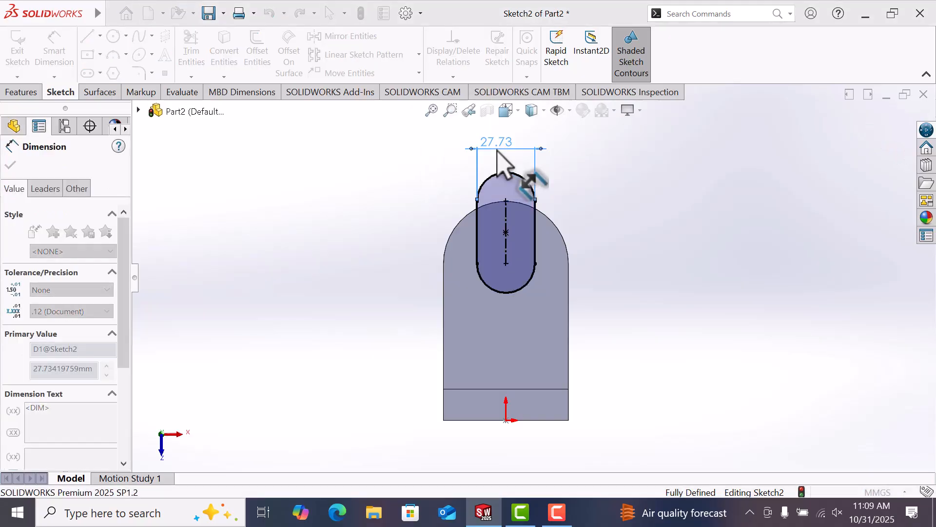
pyautogui.click(644, 239)
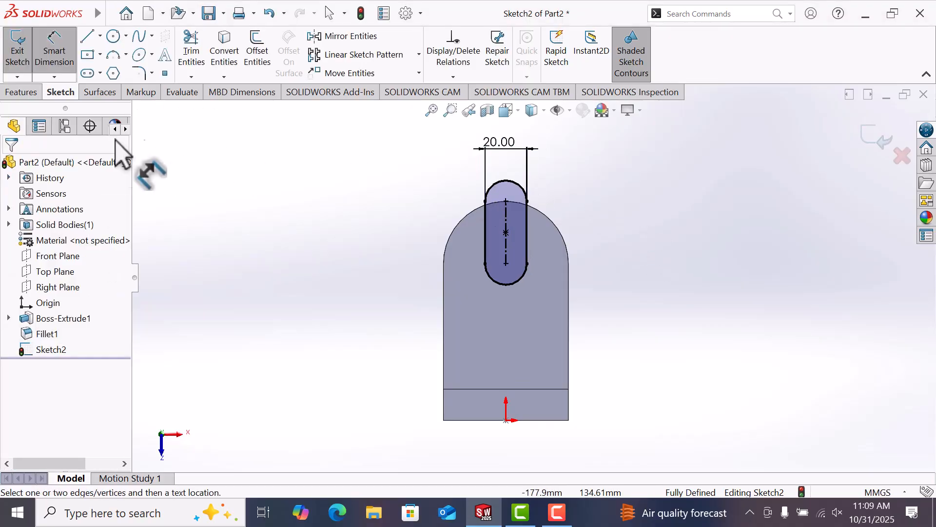
# - Cut the slot sketch through the rounded horizontal leg with an Extruded Cut using the Through All end condition
pyautogui.click(22, 92)
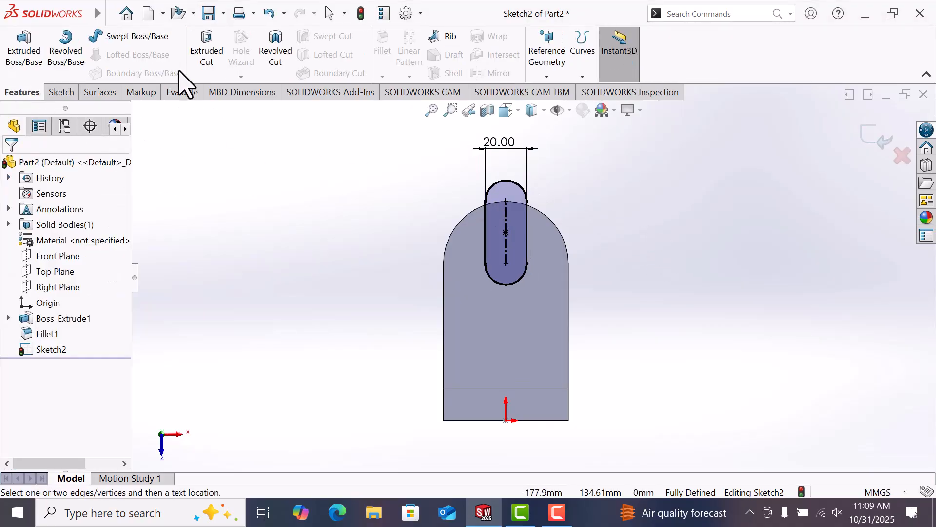
pyautogui.hotkey('ctrl', '7')
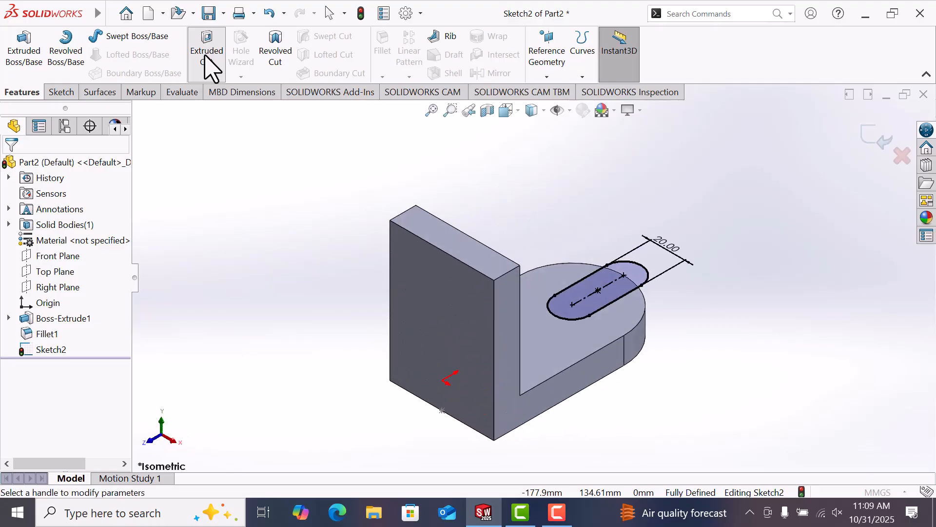
pyautogui.click(205, 55)
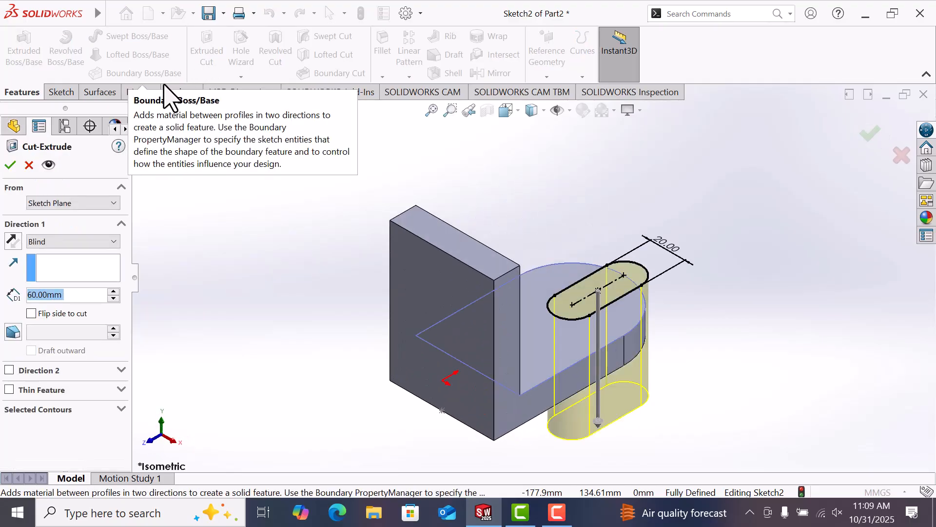
pyautogui.click(88, 242)
pyautogui.click(59, 265)
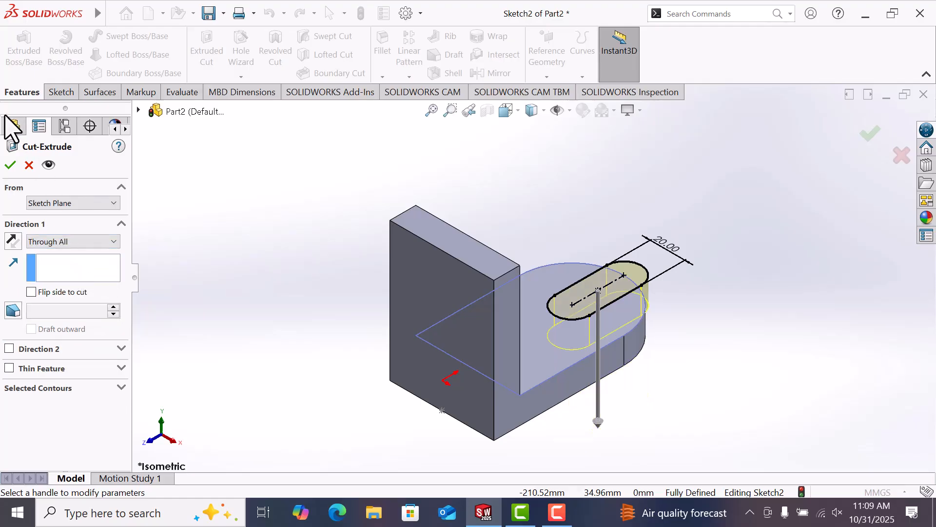
pyautogui.click(9, 165)
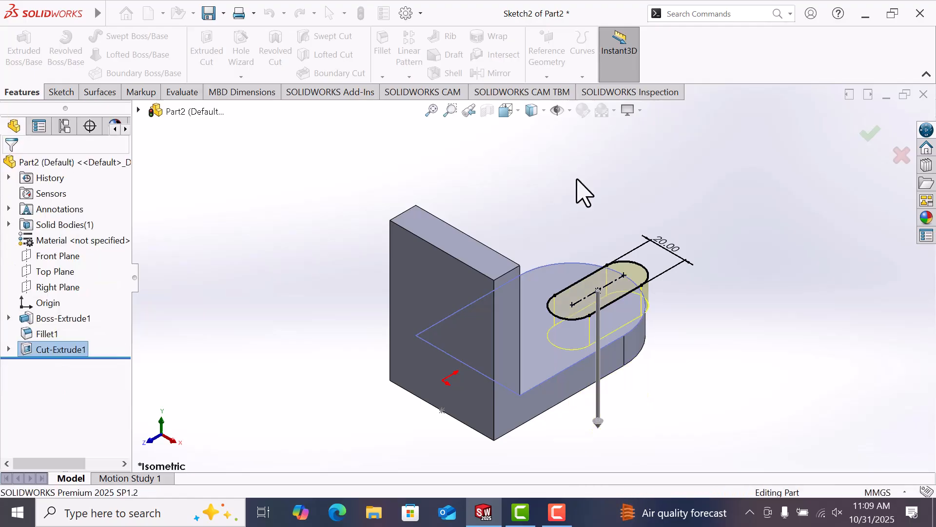
pyautogui.press('z')
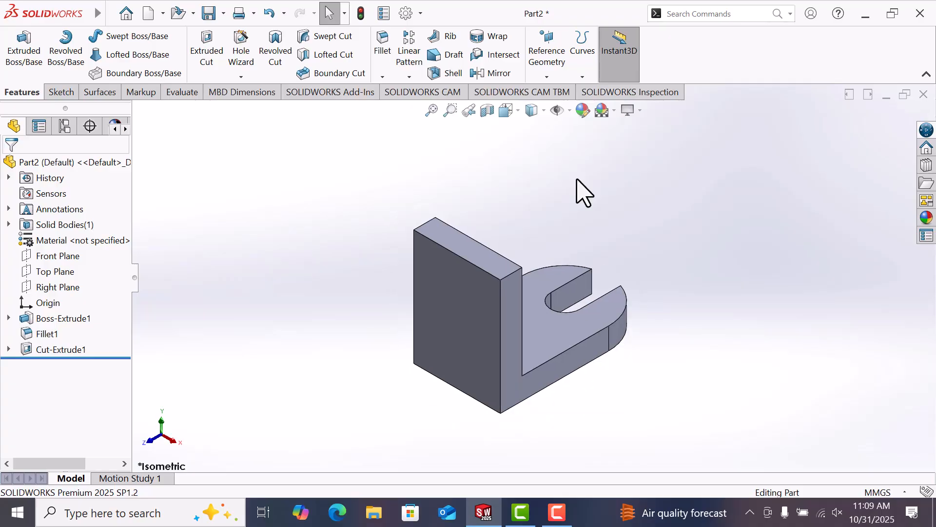
# - Start a sketch on the inner face of the vertical leg, the one facing the slotted base
pyautogui.moveTo(551, 248); pyautogui.dragTo(442, 307, button='middle')
pyautogui.click(442, 307)
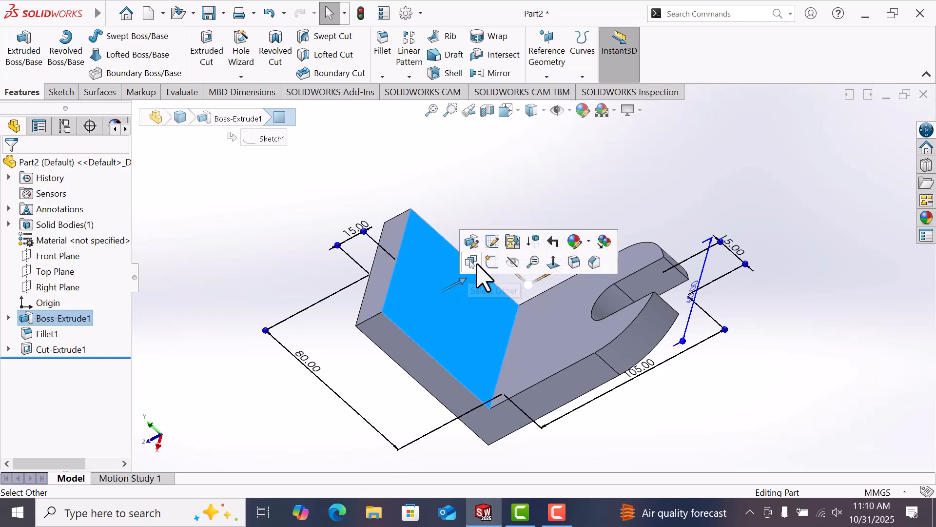
pyautogui.click(491, 262)
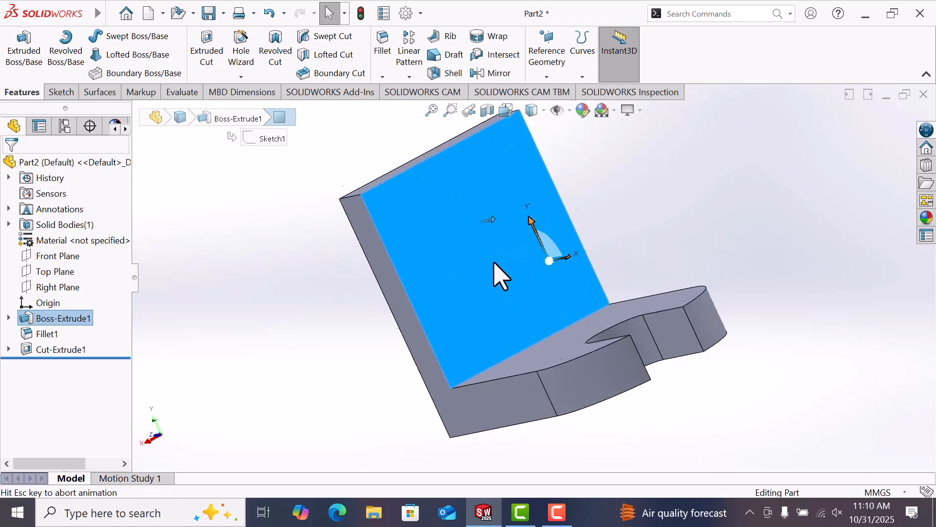
pyautogui.scroll(-1, 602, 167)
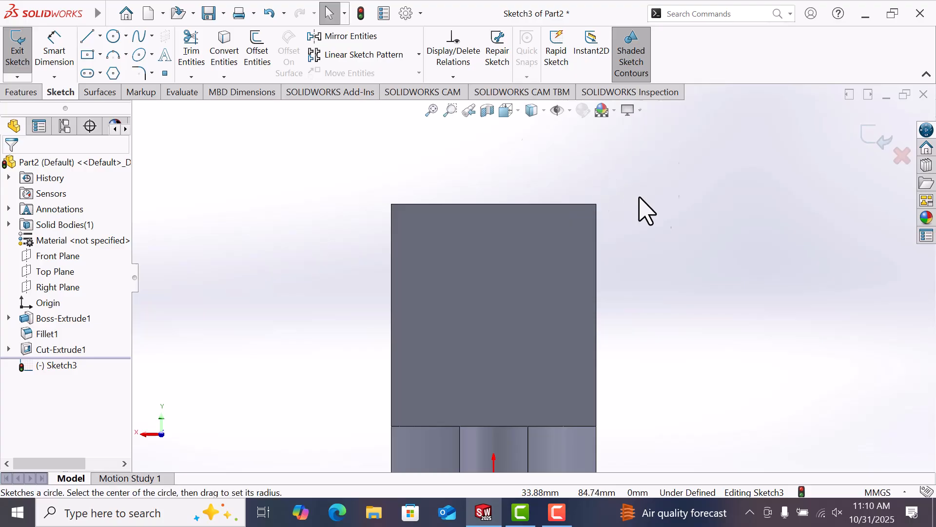
# - Sketch a circle of radius 30 mm centred on the midpoint of the vertical leg's upper edge
pyautogui.moveTo(629, 194); pyautogui.dragTo(692, 211, button='right')
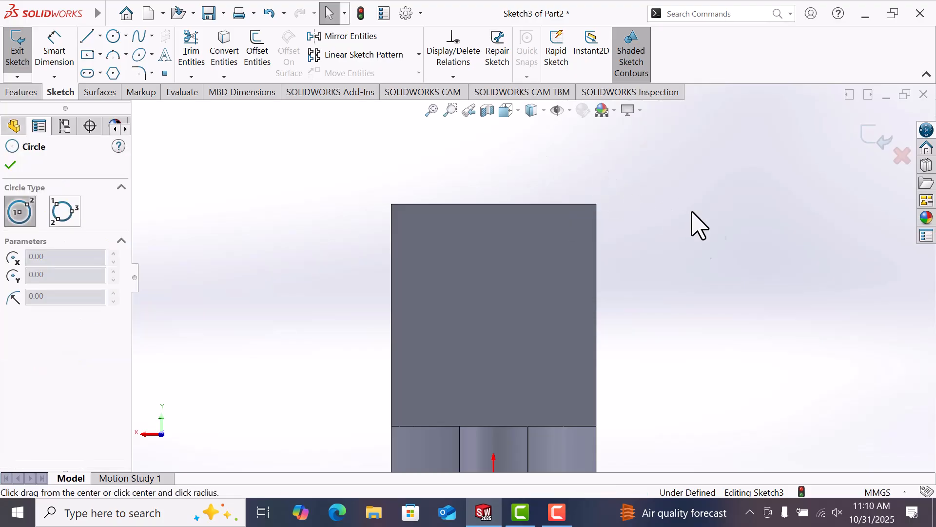
pyautogui.click(493, 204)
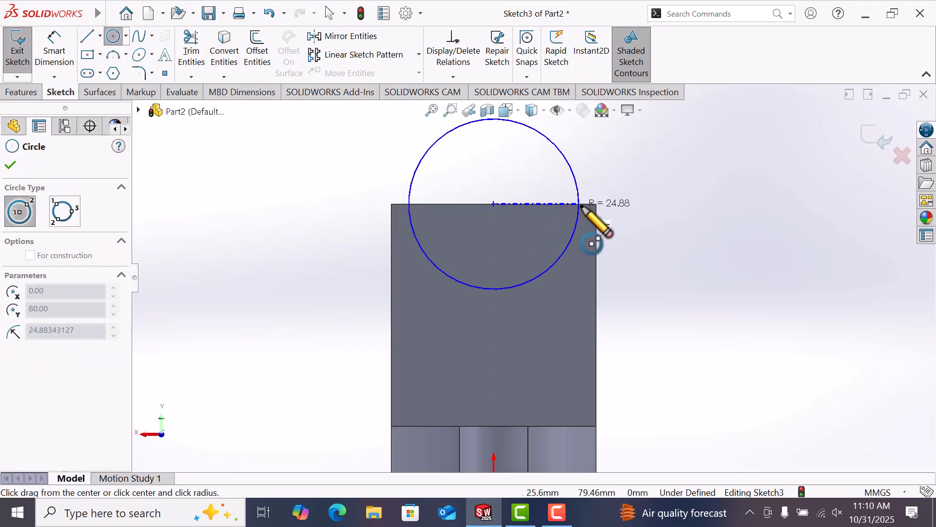
pyautogui.write('30')
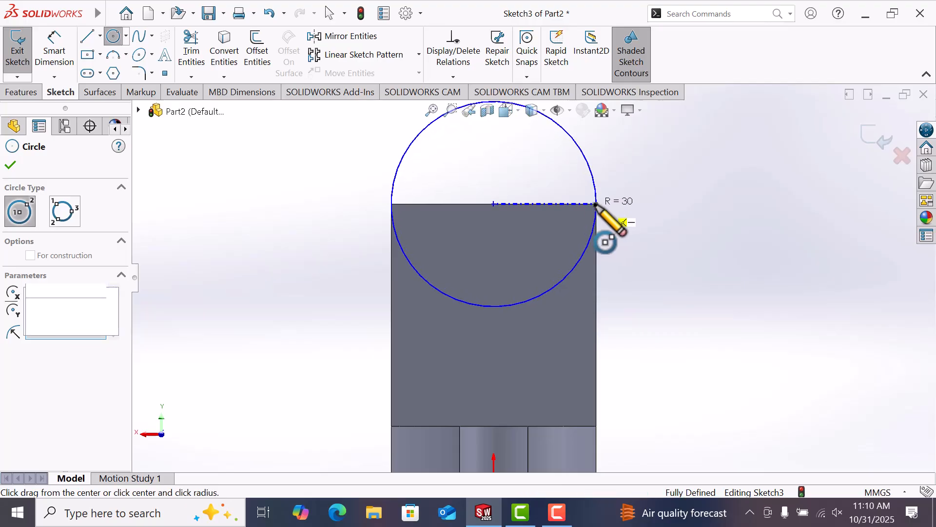
pyautogui.press('Return')
pyautogui.rightClick(595, 204)
pyautogui.click(633, 215)
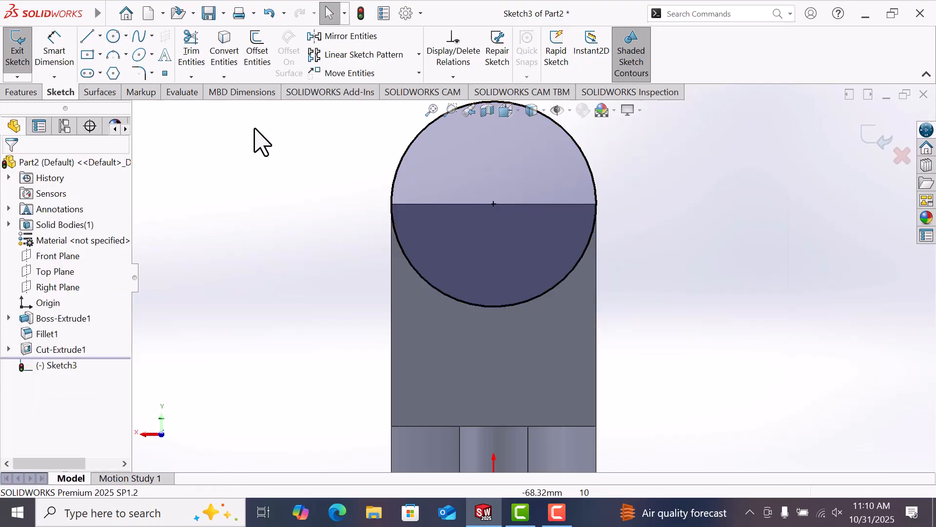
# - Convert the vertical leg's upper edge into a sketch line and trim away the half of the circle above it
pyautogui.click(438, 204)
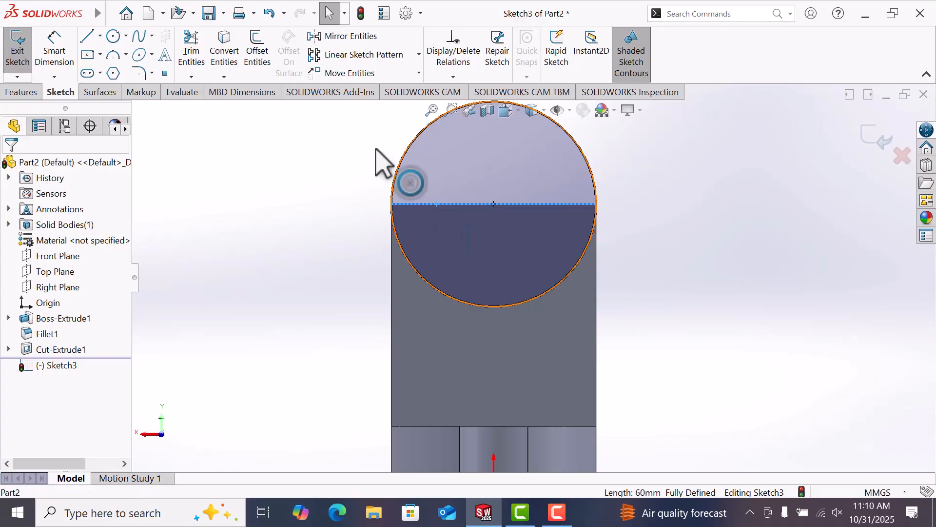
pyautogui.click(229, 55)
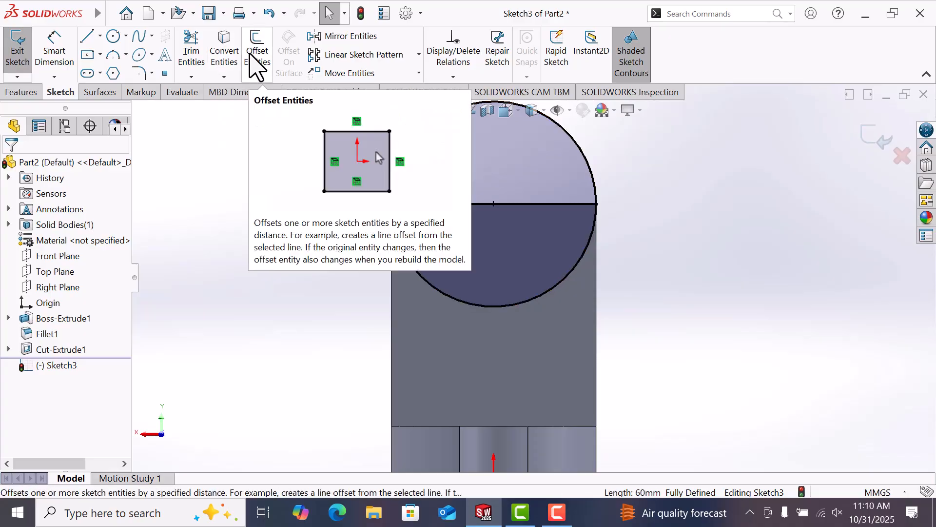
pyautogui.click(200, 56)
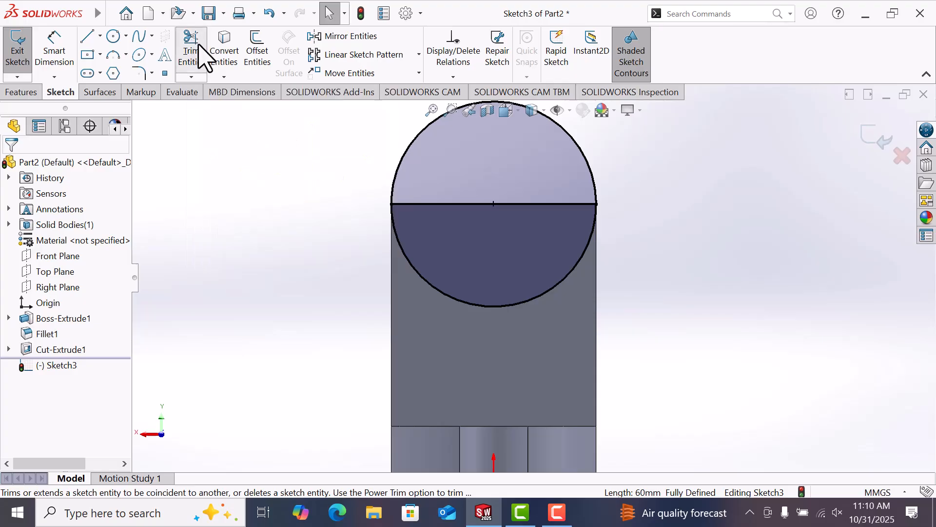
pyautogui.click(403, 157)
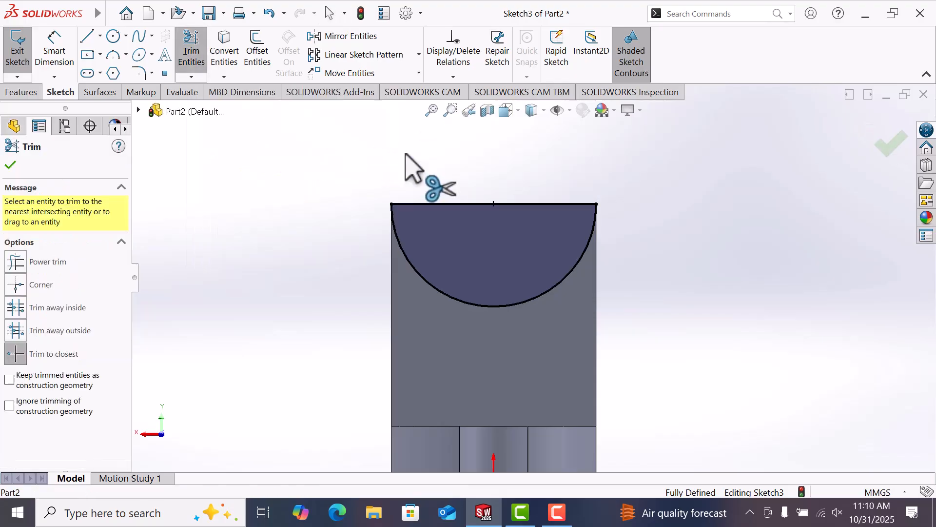
pyautogui.click(10, 164)
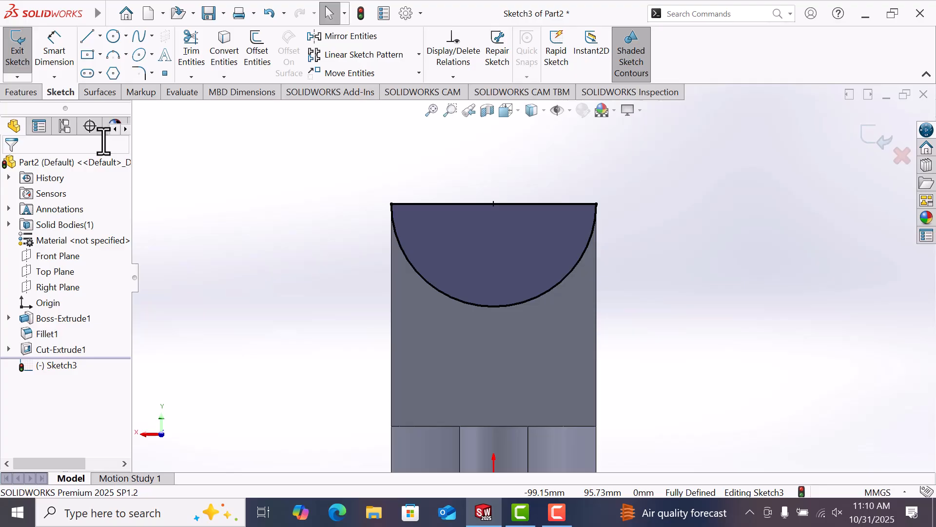
# - Extrude the half-circle profile as a Blind boss 50 mm deep, reversed to pass through the vertical leg away from the base
pyautogui.press('space')
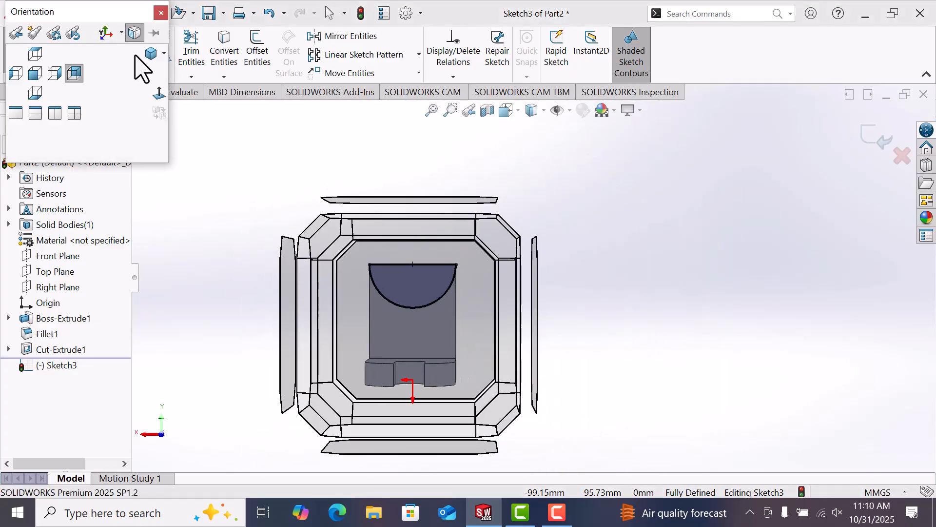
pyautogui.click(151, 56)
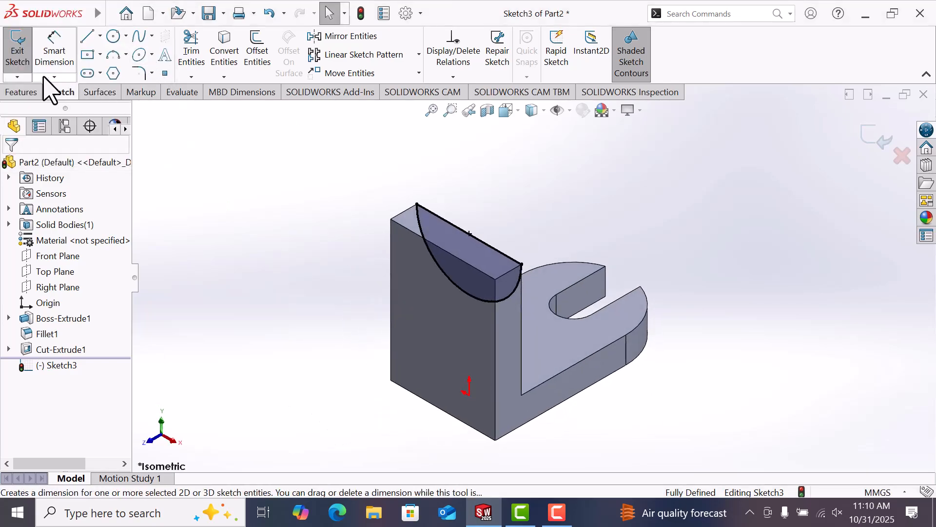
pyautogui.click(28, 93)
pyautogui.click(29, 60)
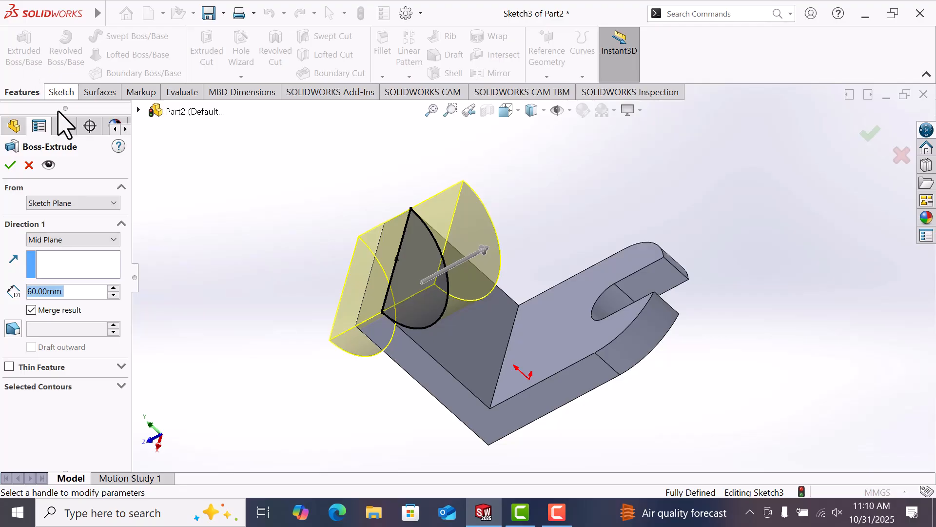
pyautogui.click(86, 239)
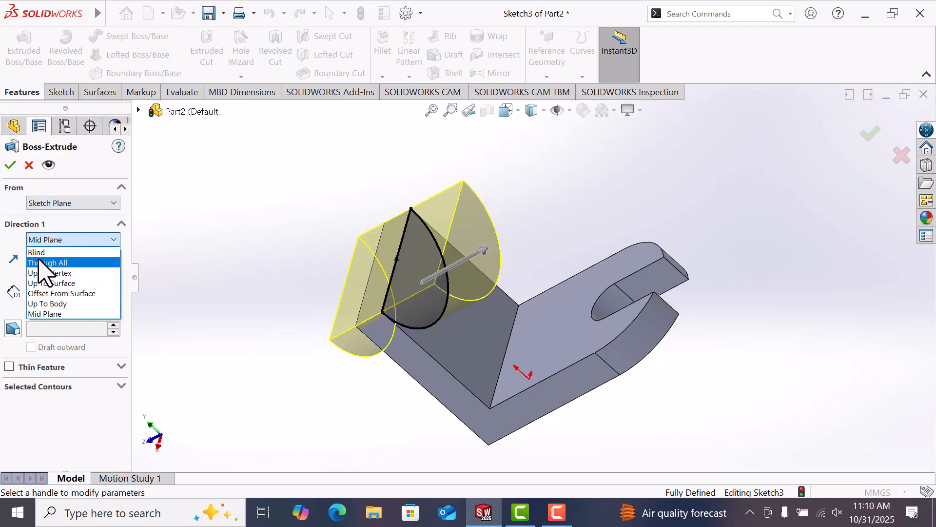
pyautogui.click(73, 251)
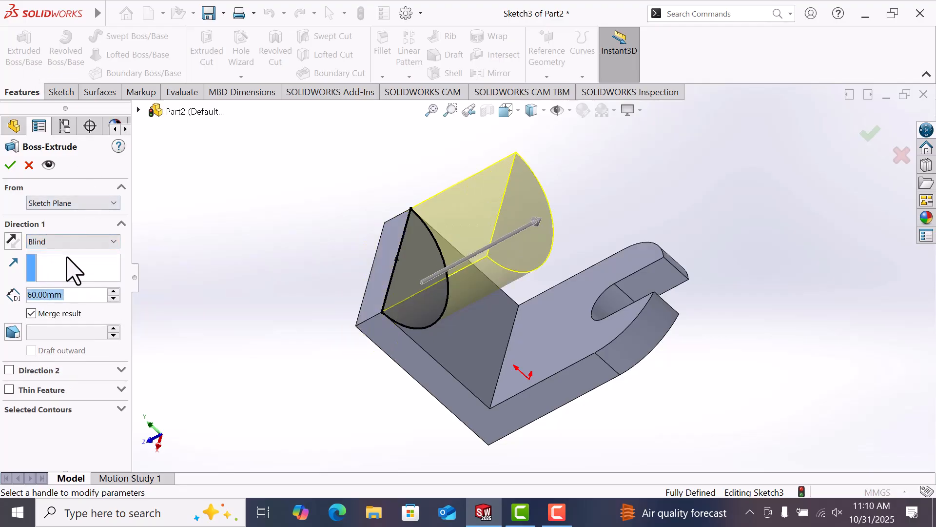
pyautogui.click(13, 241)
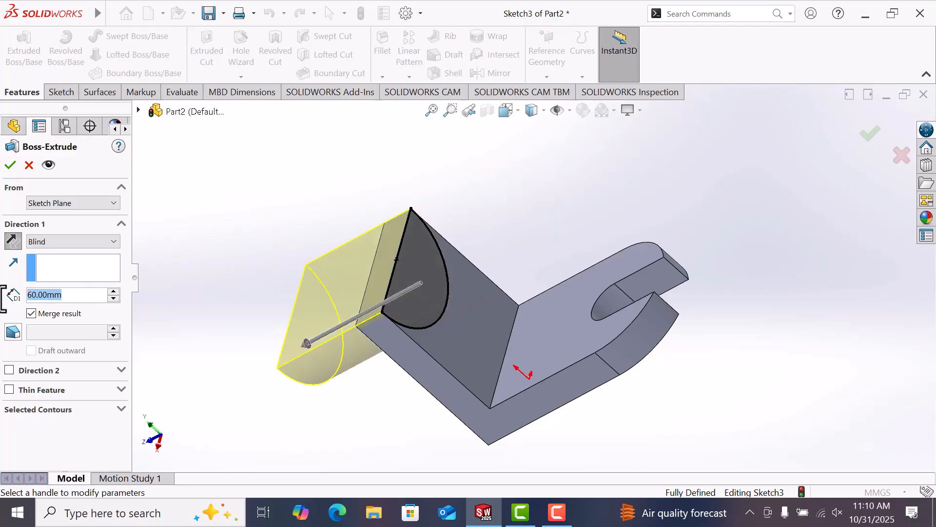
pyautogui.write('5')
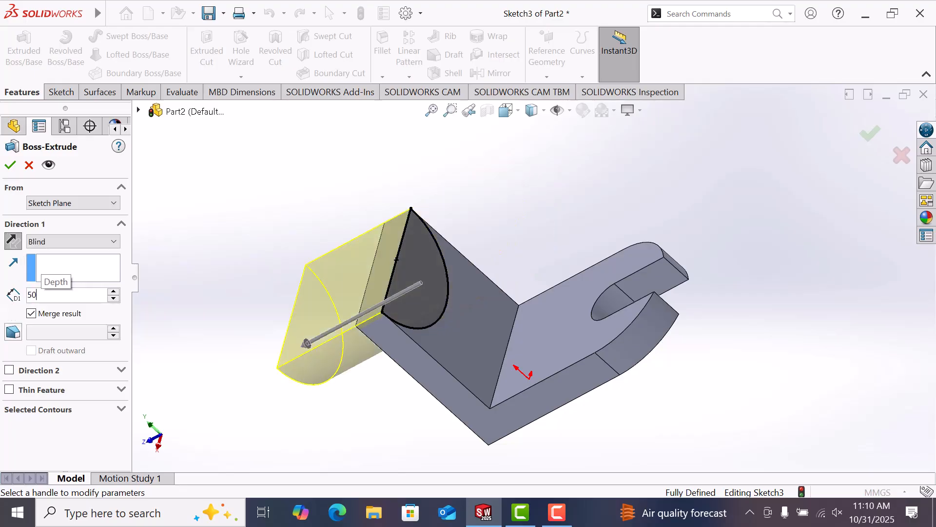
pyautogui.write('0')
pyautogui.press('Return')
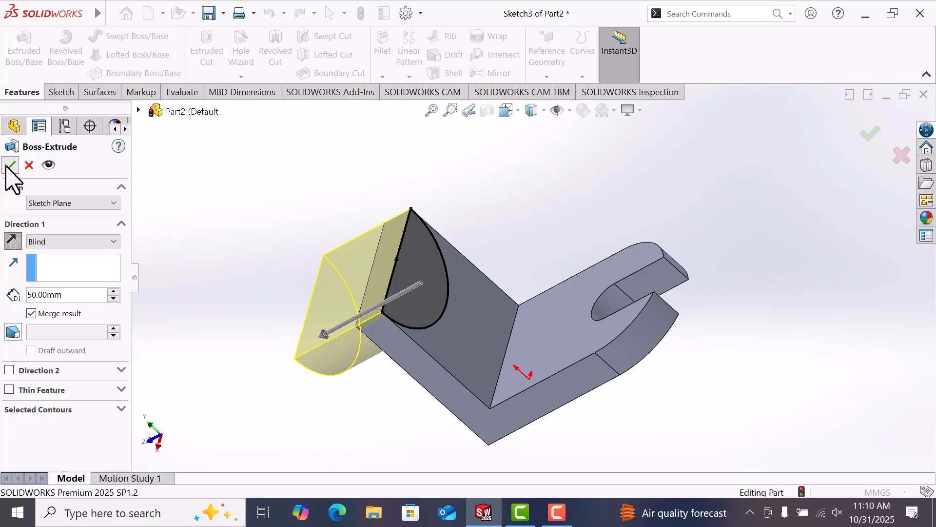
pyautogui.click(10, 166)
pyautogui.click(519, 225)
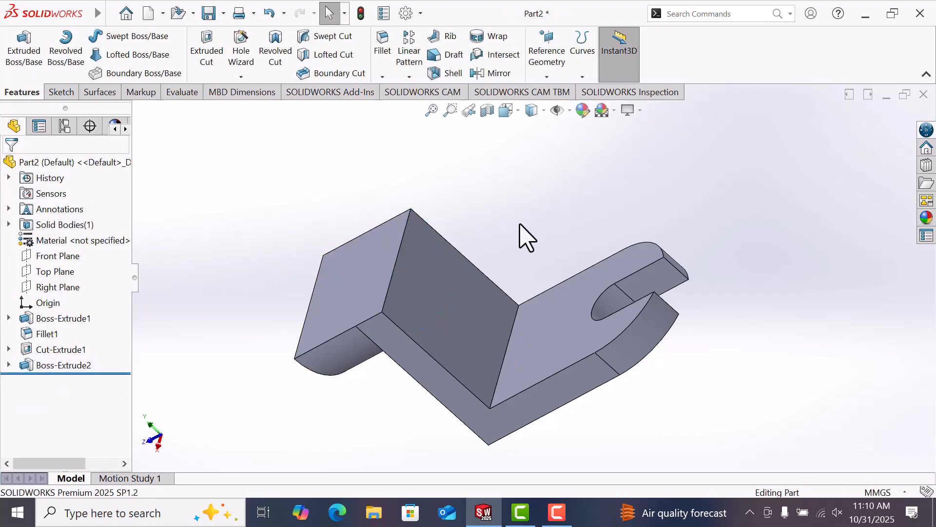
pyautogui.press('space')
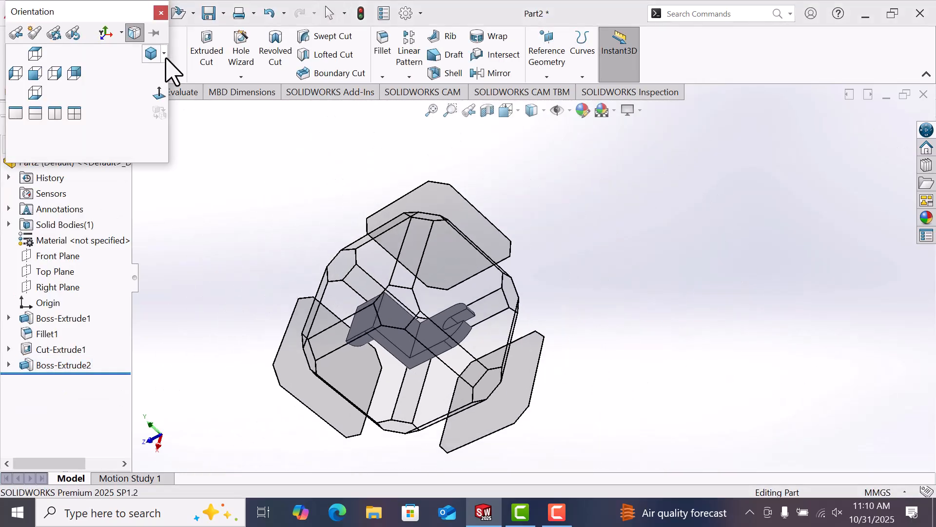
pyautogui.click(156, 58)
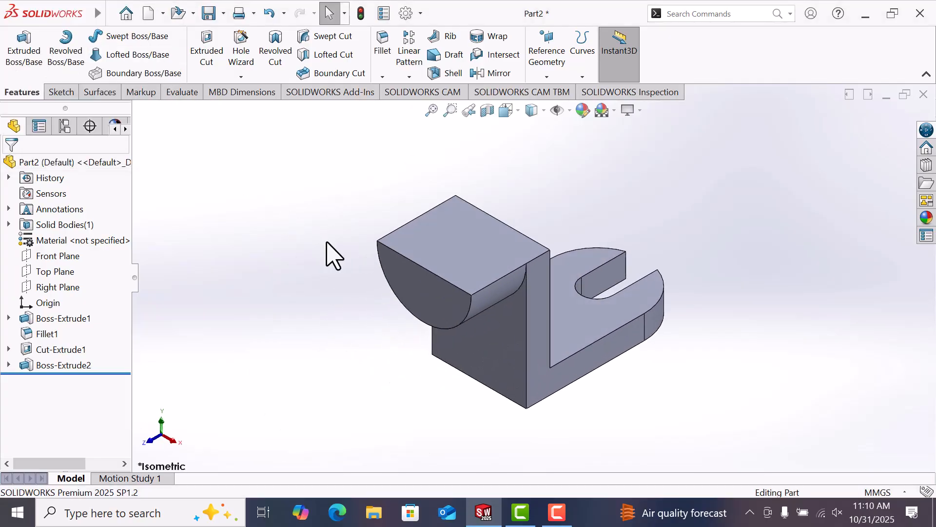
# - Sketch a circle of about 13 mm radius on the half-cylinder boss's end face, centred on the midpoint of its upper edge
pyautogui.click(435, 299)
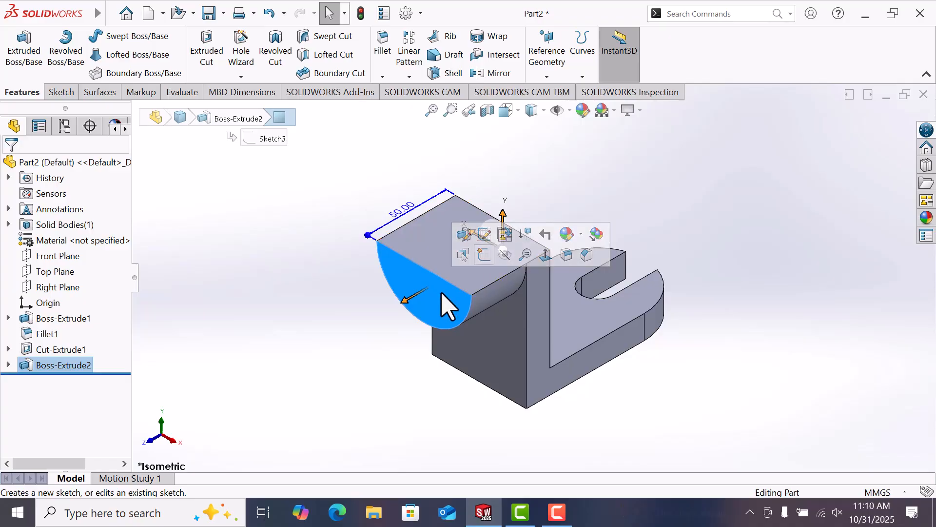
pyautogui.click(483, 256)
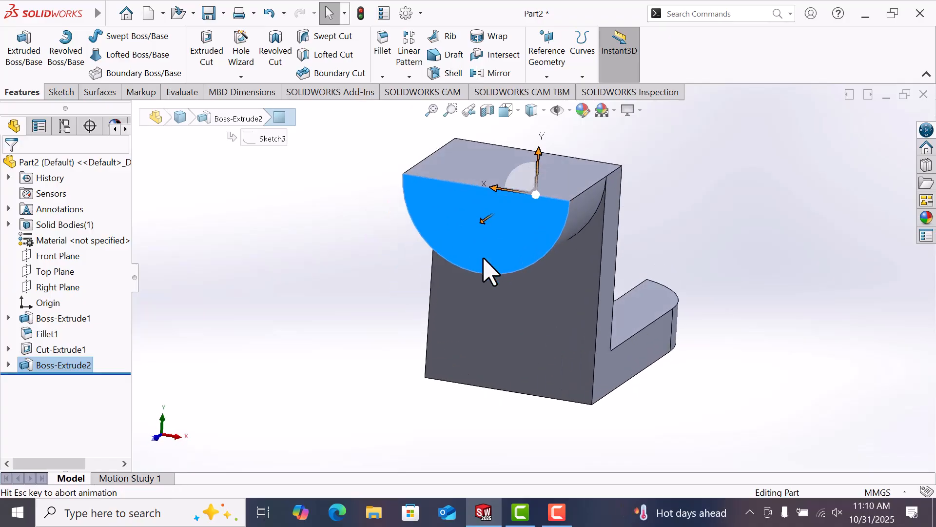
pyautogui.click(329, 280)
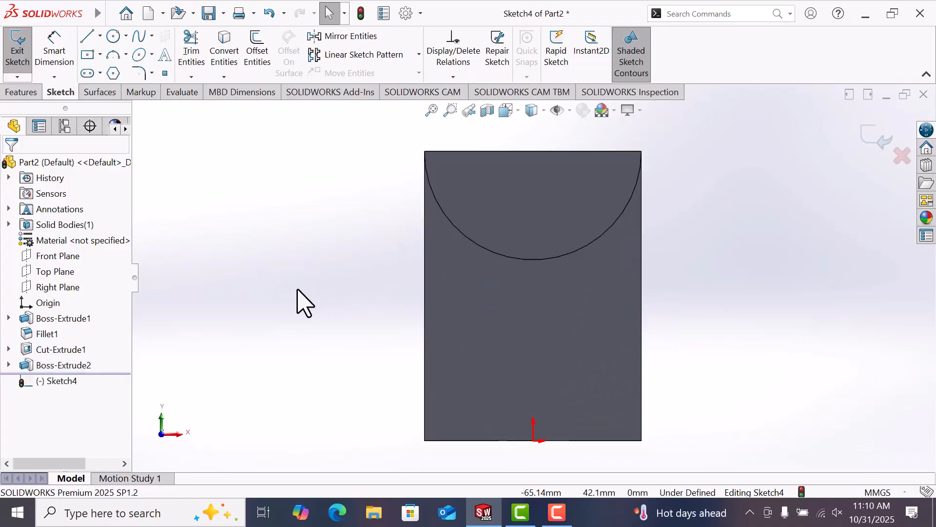
pyautogui.moveTo(482, 269); pyautogui.dragTo(548, 243, button='right')
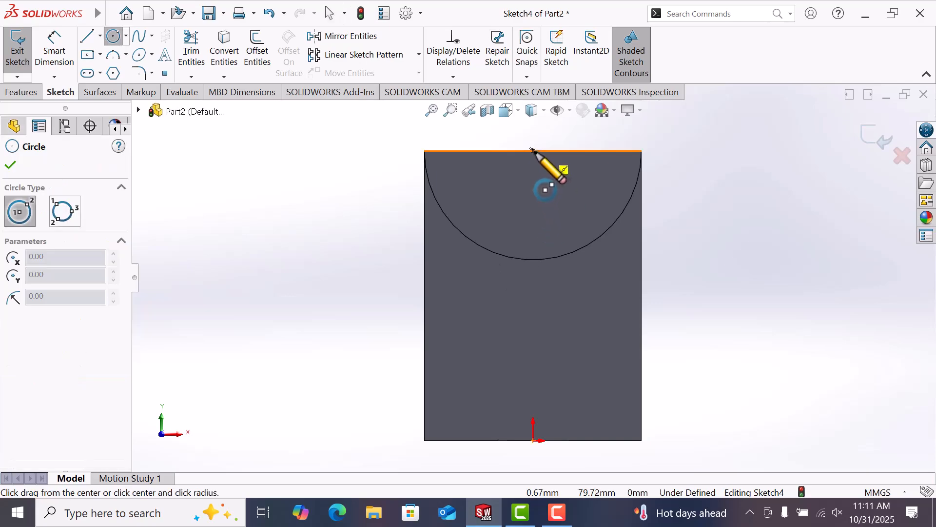
pyautogui.click(533, 151)
pyautogui.click(562, 190)
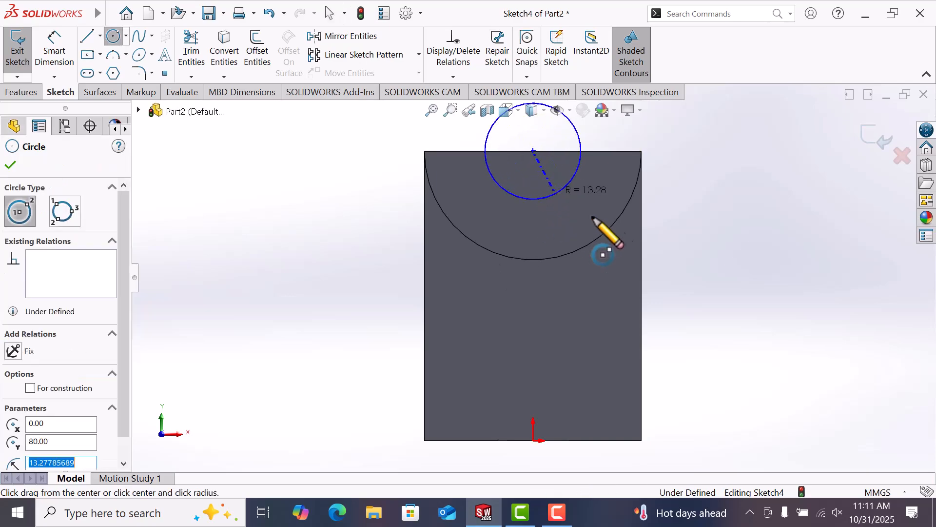
# - Dimension the circle's diameter to 30 mm
pyautogui.scroll(2, 663, 248)
pyautogui.moveTo(663, 248); pyautogui.dragTo(654, 164, button='right')
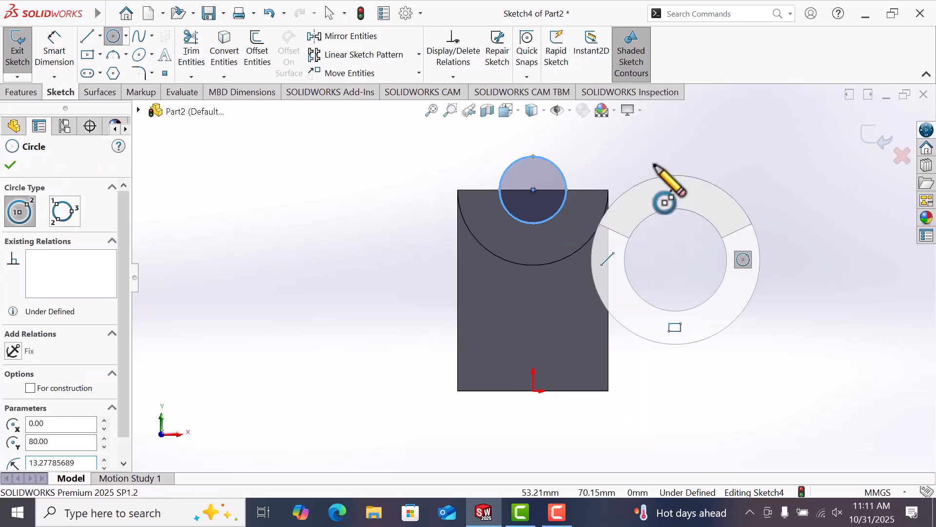
pyautogui.click(566, 191)
pyautogui.click(624, 158)
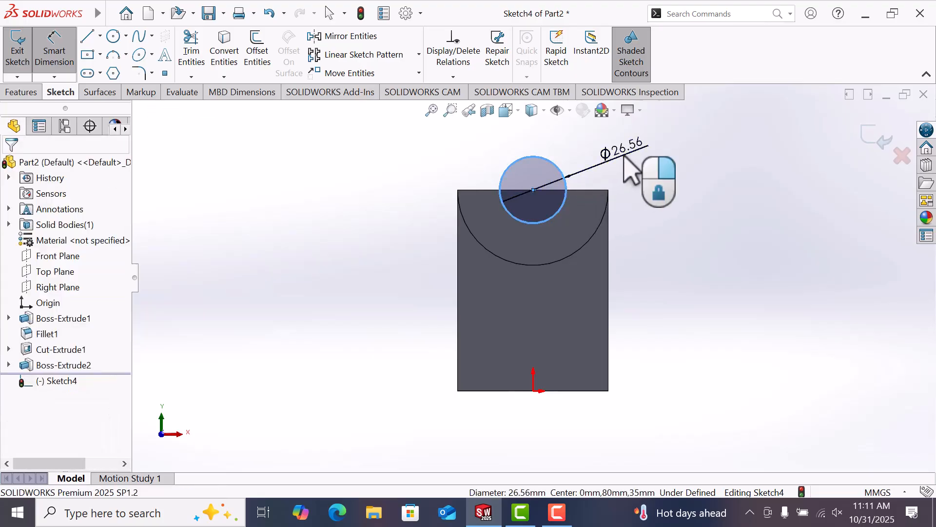
pyautogui.write('30')
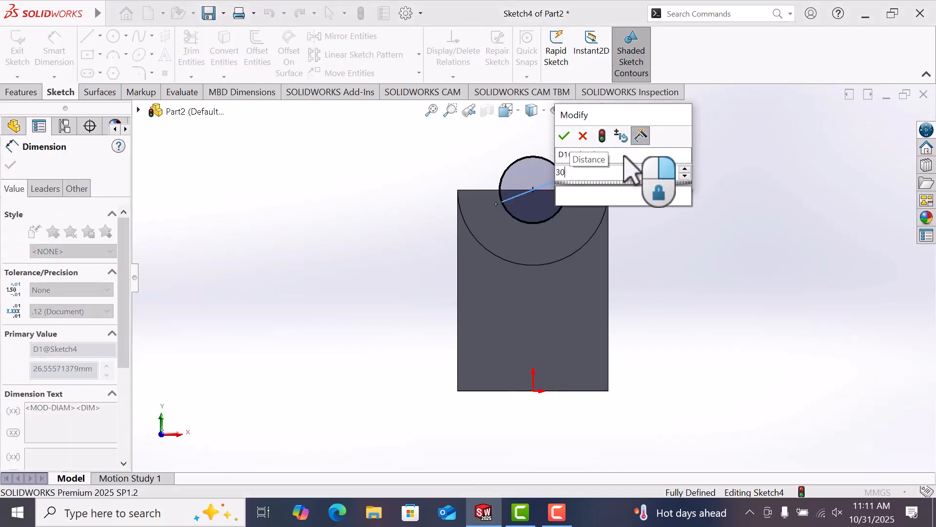
pyautogui.press('Return')
pyautogui.click(714, 228)
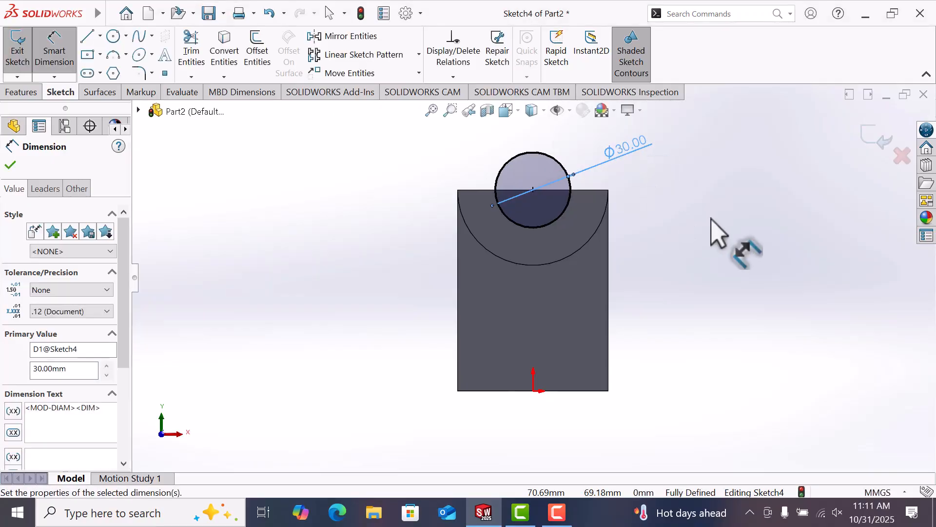
# - Cut the circle Through All along the half-cylinder boss and the vertical leg
pyautogui.click(21, 92)
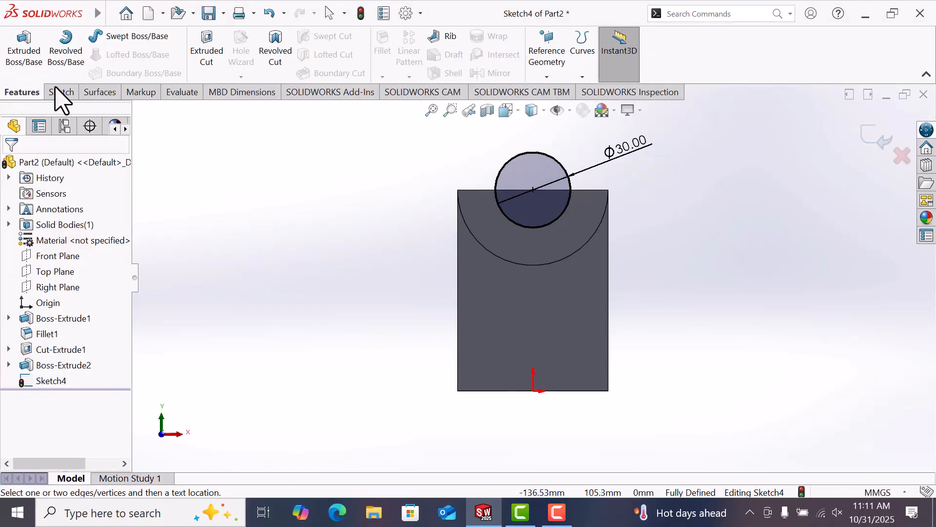
pyautogui.click(208, 52)
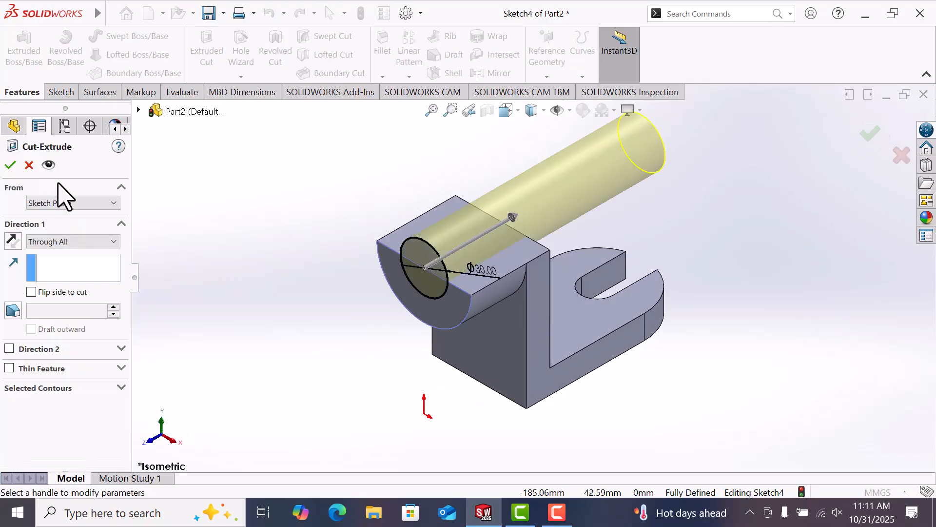
pyautogui.click(11, 166)
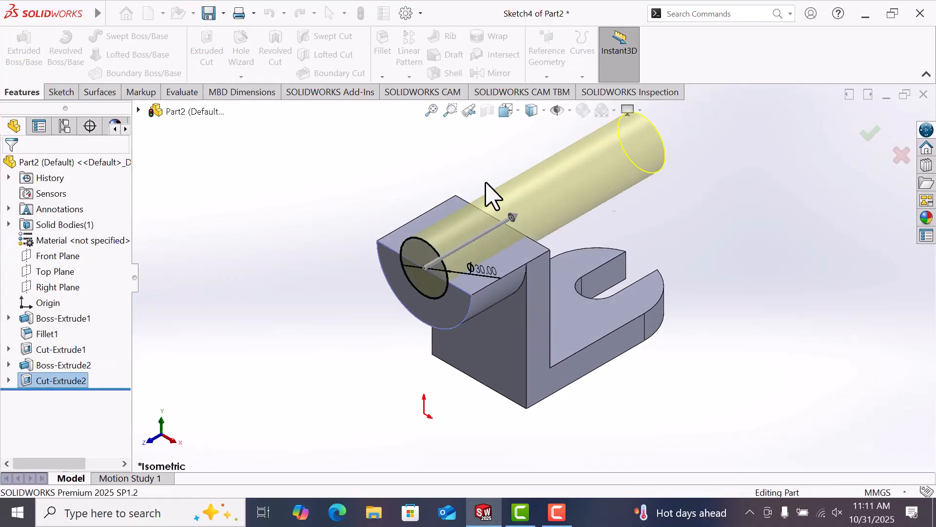
pyautogui.click(758, 204)
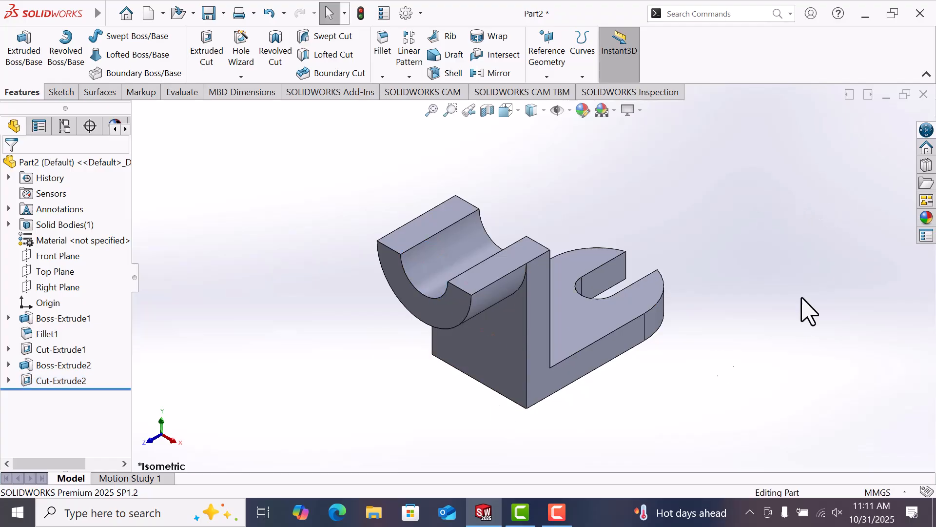
# - Apply a plain white scene as the viewport background
pyautogui.click(614, 111)
pyautogui.click(637, 148)
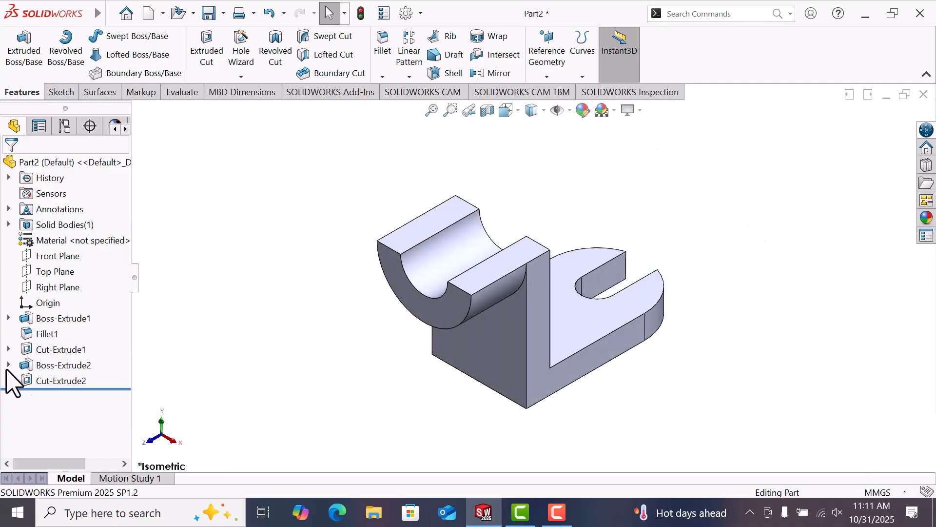
pyautogui.click(51, 293)
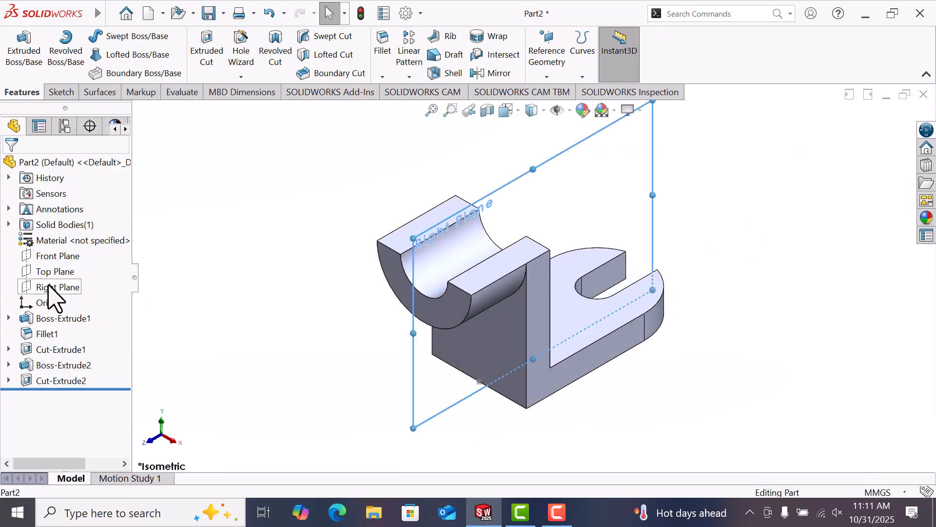
pyautogui.click(57, 273)
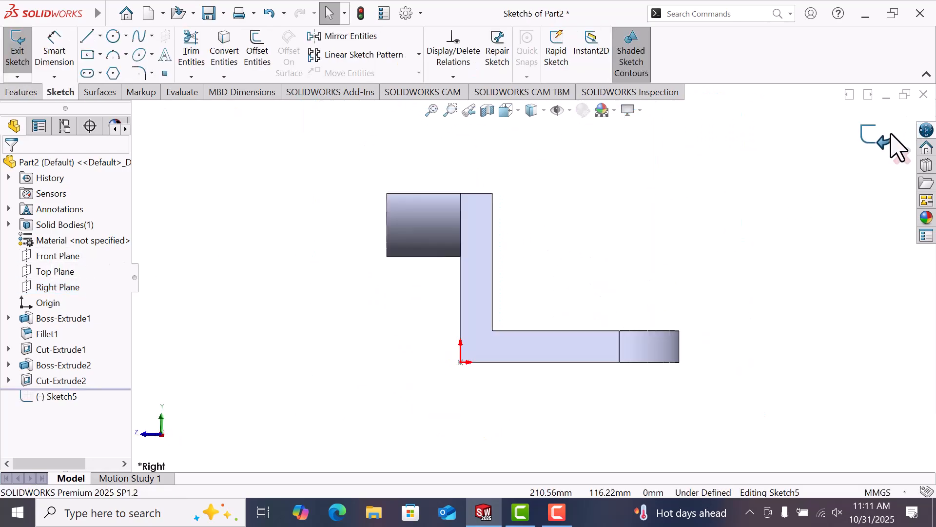
pyautogui.click(881, 125)
# - Start a sketch on the underside of the slotted base
pyautogui.moveTo(829, 286); pyautogui.dragTo(770, 143, button='middle')
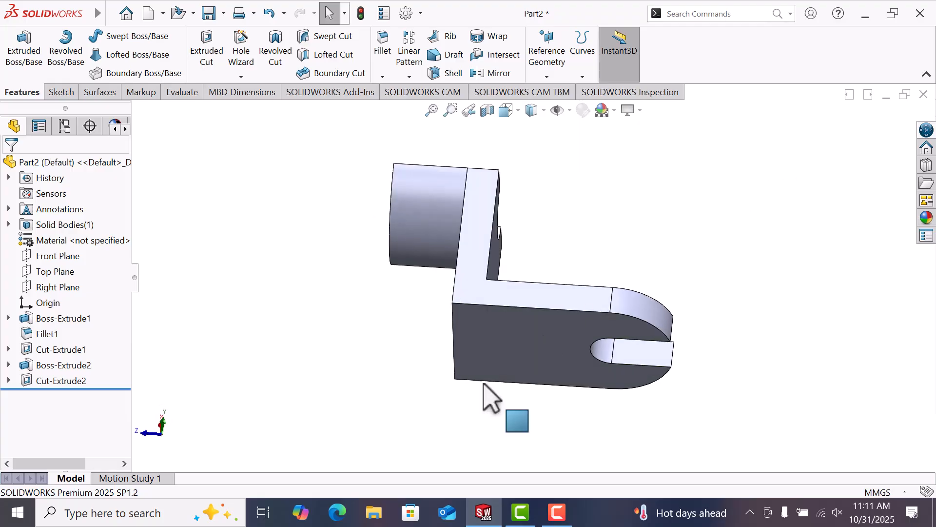
pyautogui.click(487, 351)
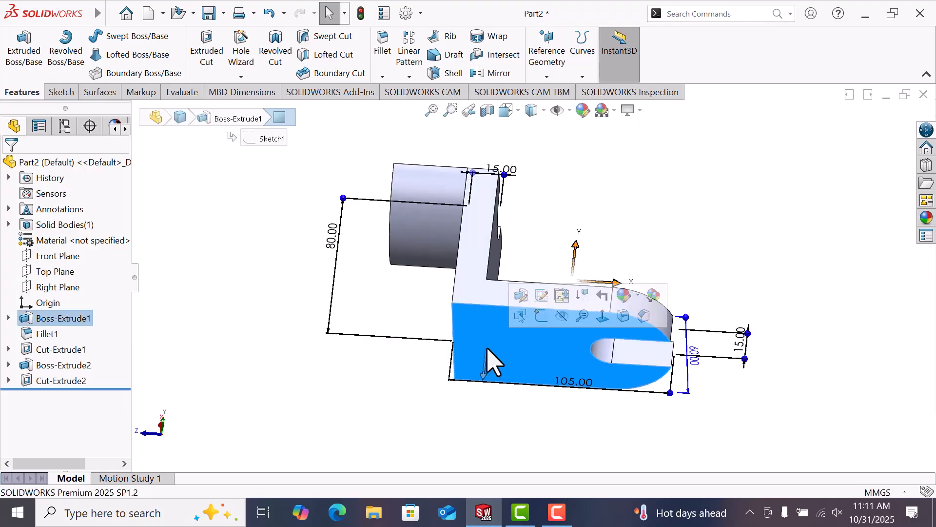
pyautogui.click(541, 316)
# - Sketch a corner rectangle about 20 by 35 mm, spanning from the base's straight back edge to the boss's outer end edge
pyautogui.scroll(-3, 575, 176)
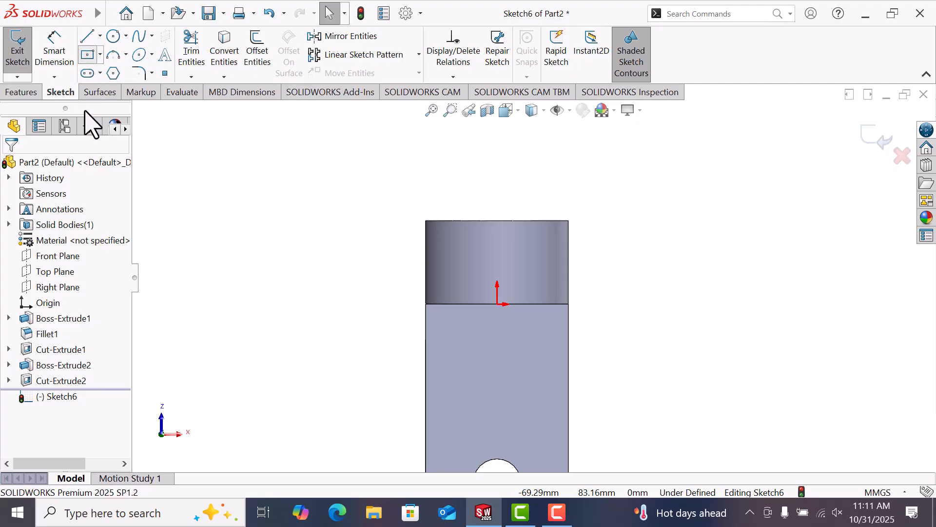
pyautogui.click(18, 214)
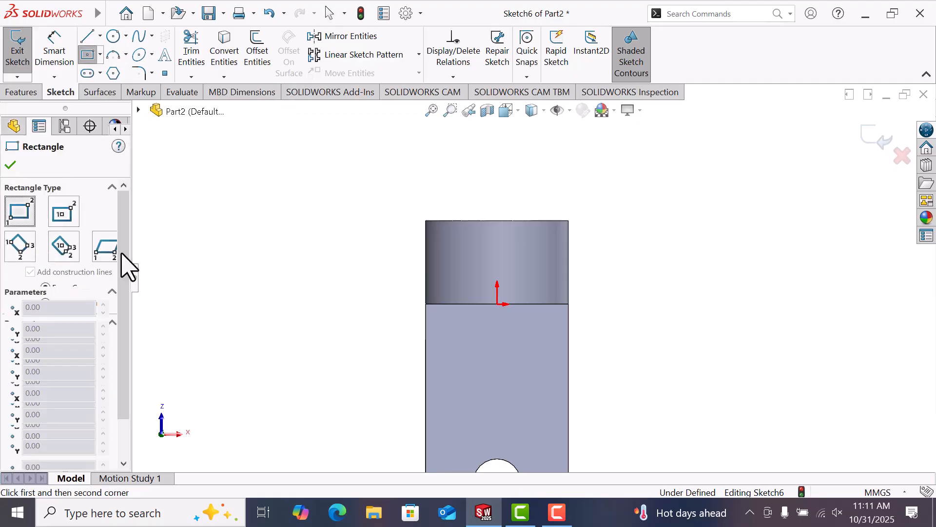
pyautogui.click(479, 303)
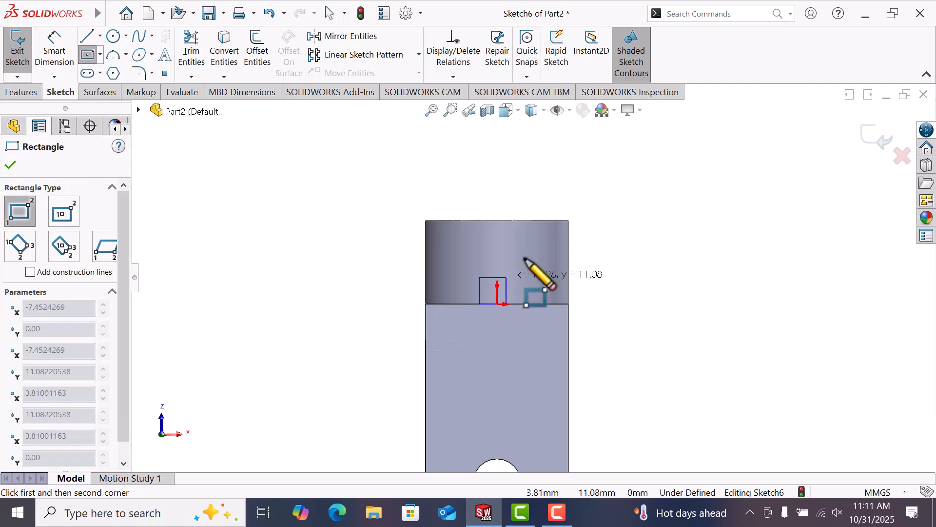
pyautogui.click(527, 221)
pyautogui.rightClick(529, 220)
pyautogui.click(565, 230)
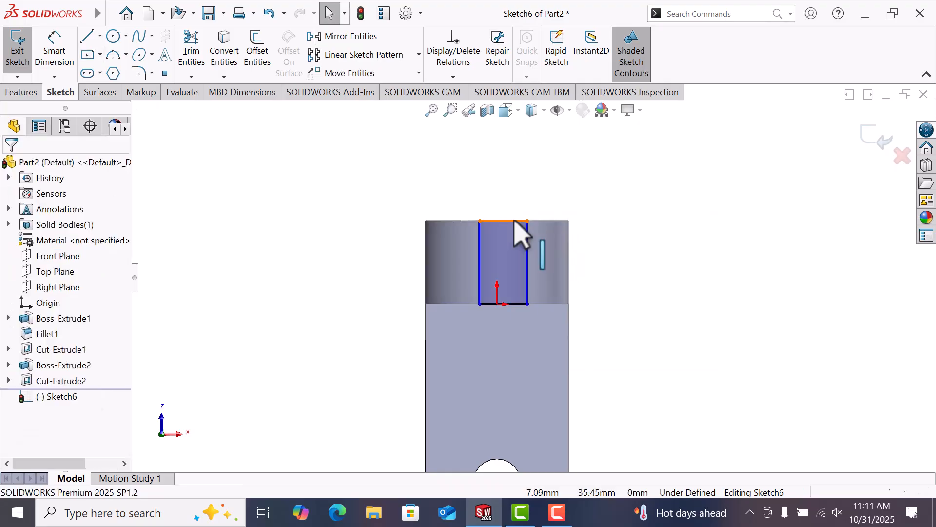
# - Add a Vertical relation between the midpoint of the rectangle's outer short edge and the origin
pyautogui.click(515, 223)
pyautogui.rightClick(516, 223)
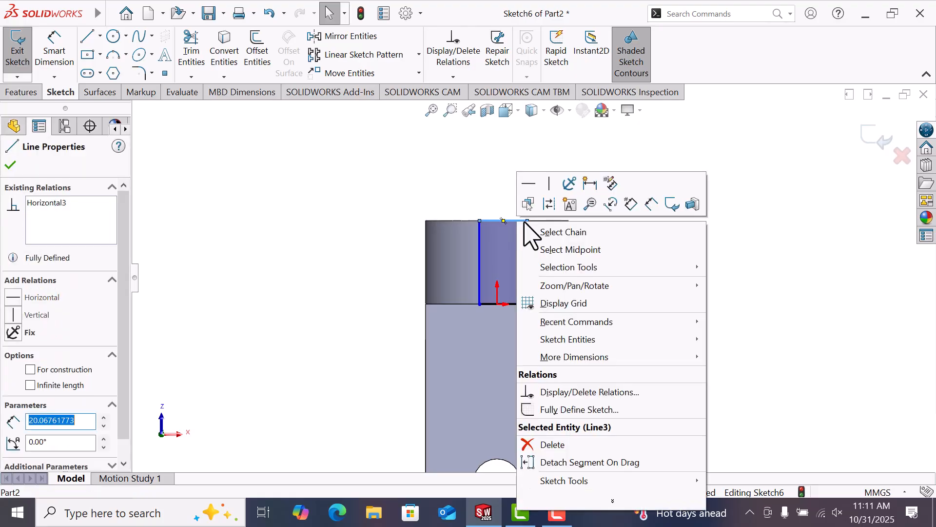
pyautogui.click(580, 250)
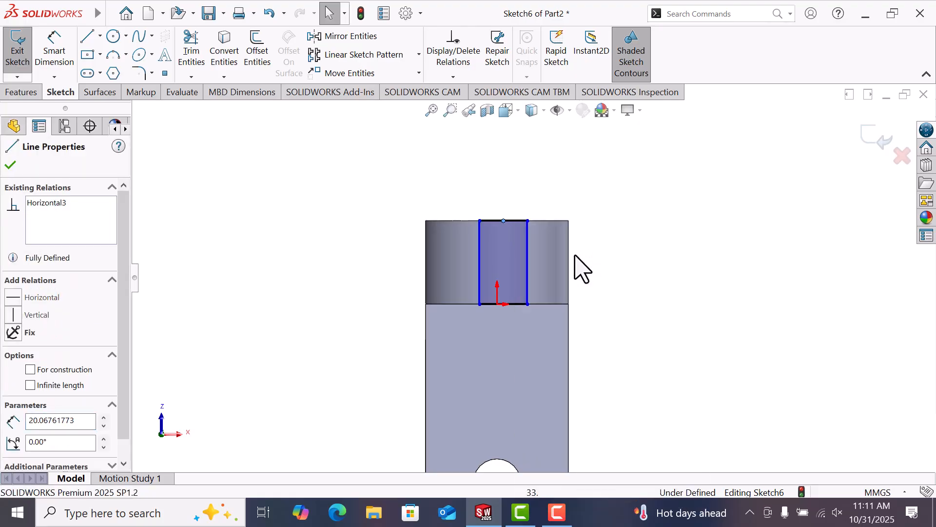
pyautogui.keyDown('ctrl'); pyautogui.click(500, 307); pyautogui.keyUp('ctrl')
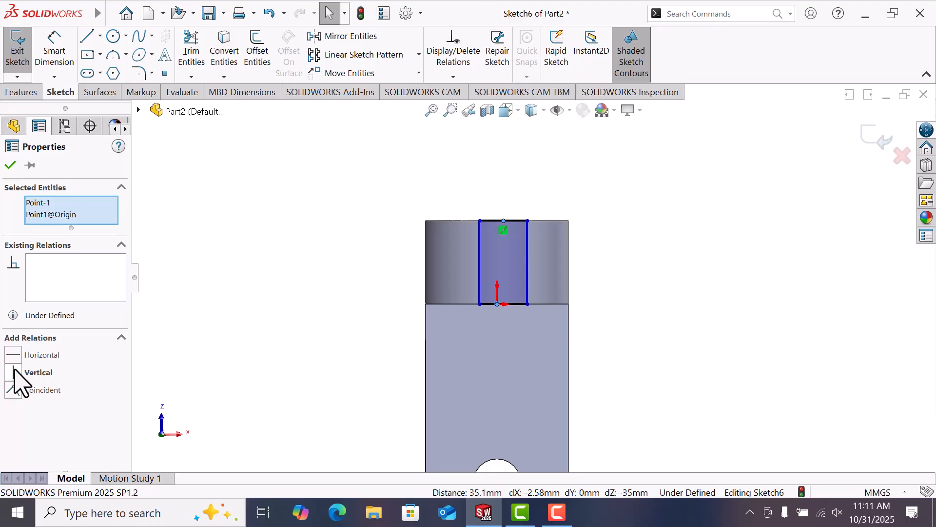
pyautogui.click(674, 313)
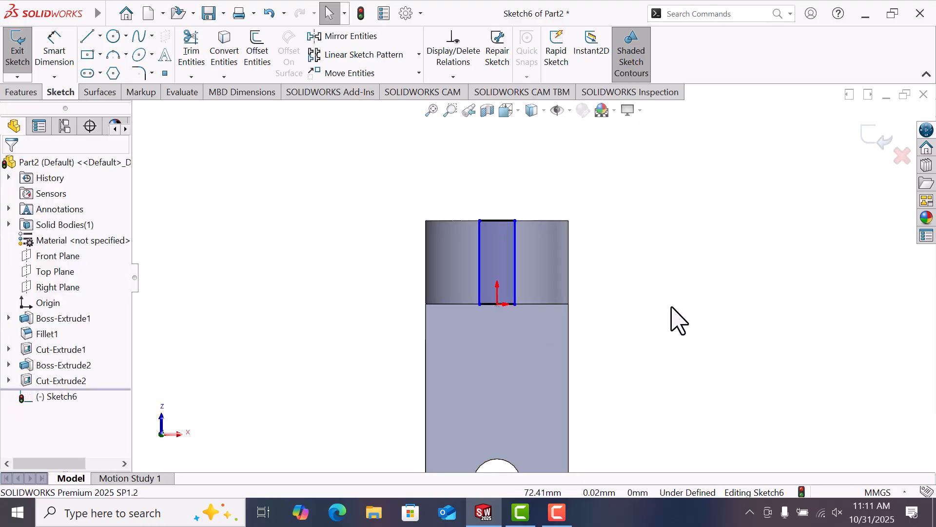
# - Dimension the rectangle's width between its two long sides to 10 mm
pyautogui.moveTo(674, 313); pyautogui.dragTo(651, 251, button='right')
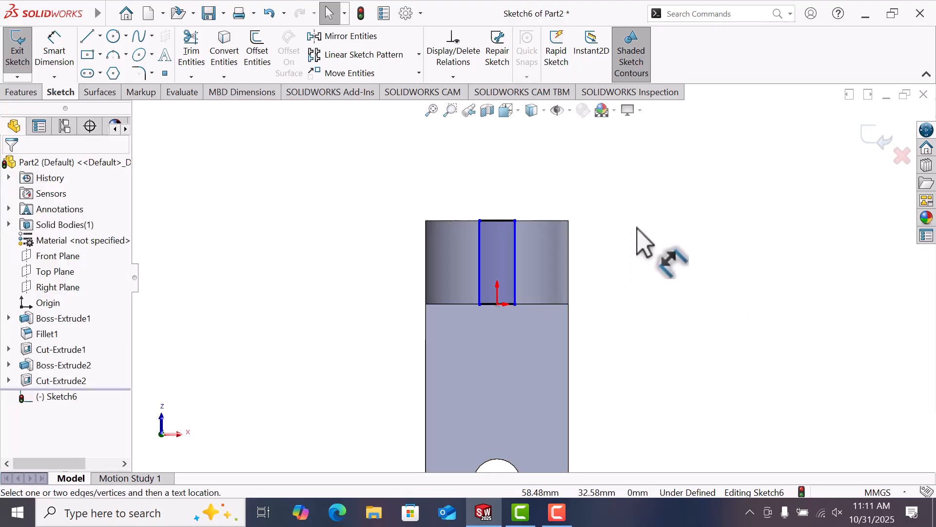
pyautogui.click(482, 259)
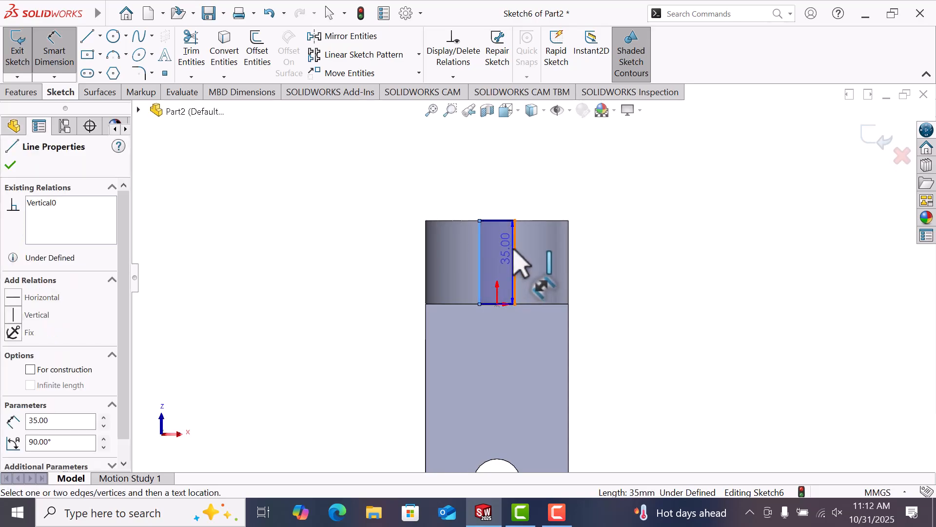
pyautogui.click(511, 204)
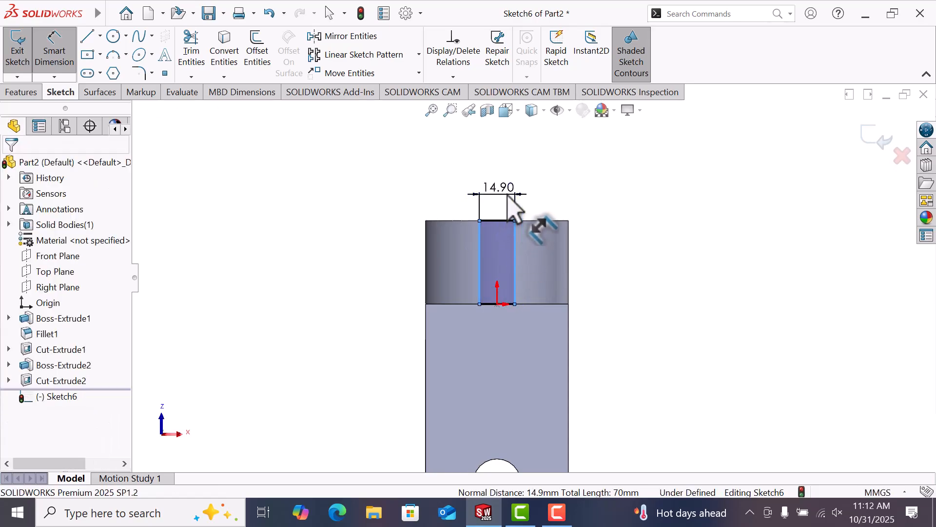
pyautogui.write('10')
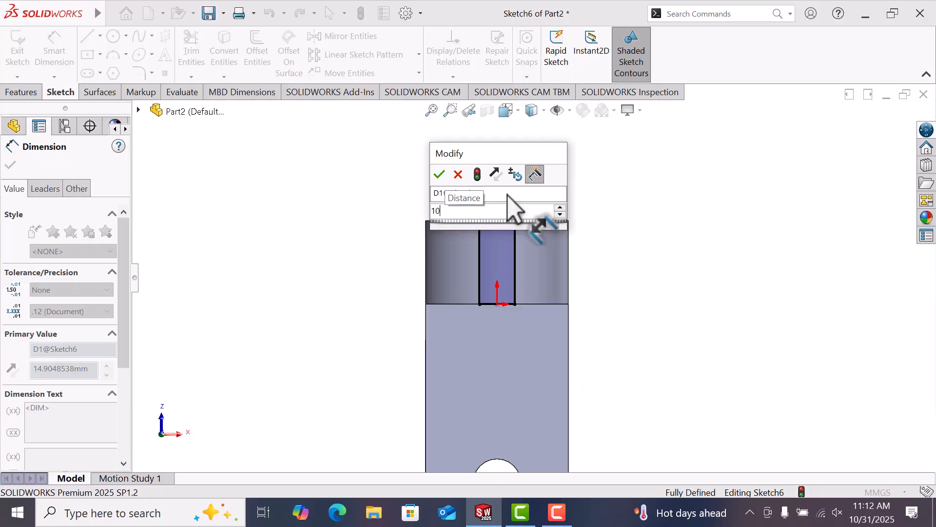
pyautogui.press('Return')
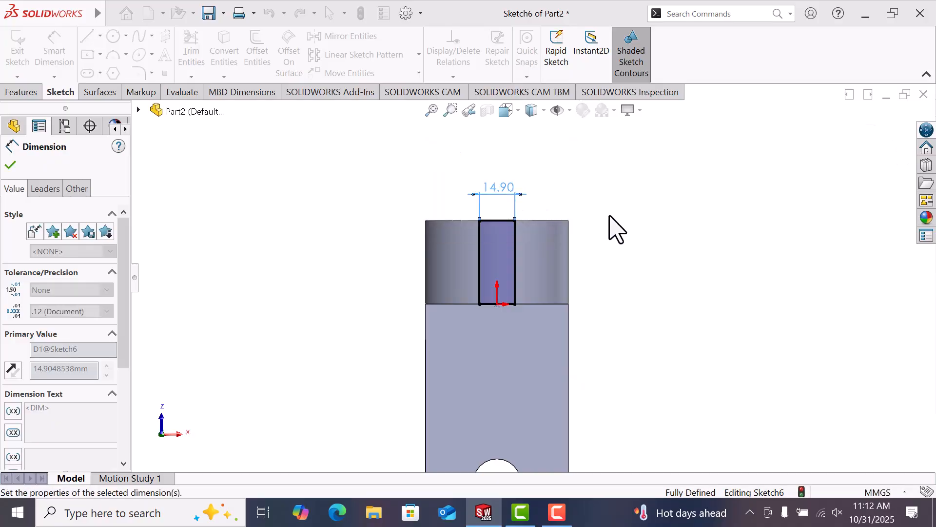
# - Extrude the 10 mm wide rectangle upward in the reversed direction with the Up To Next end condition to form the rib beneath the boss
pyautogui.press('space')
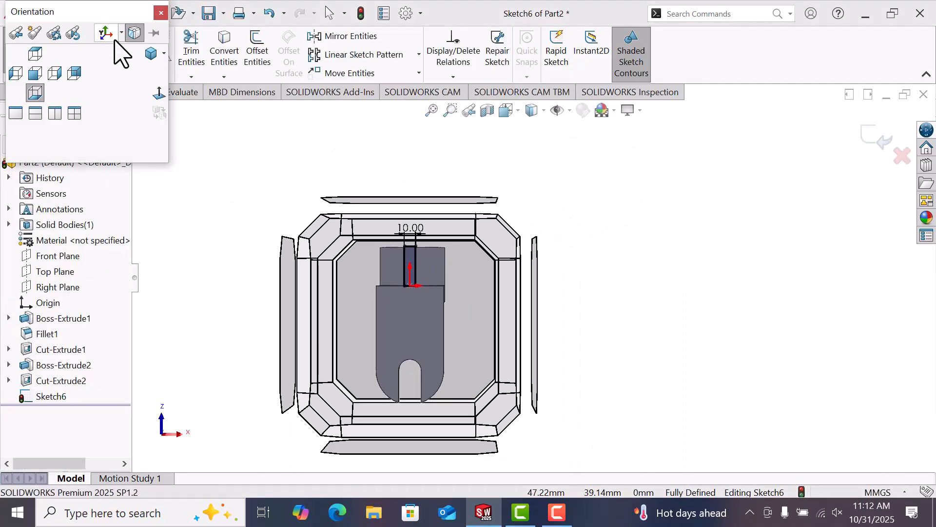
pyautogui.click(144, 57)
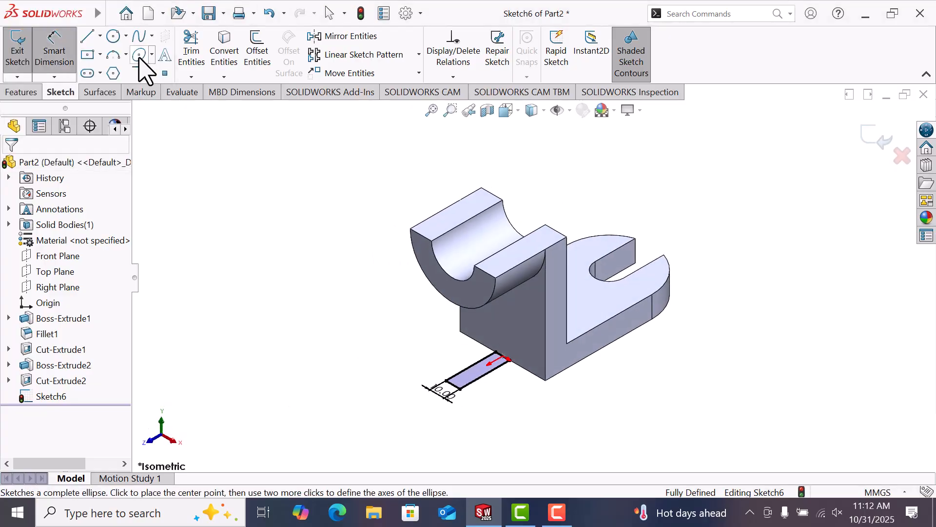
pyautogui.click(19, 92)
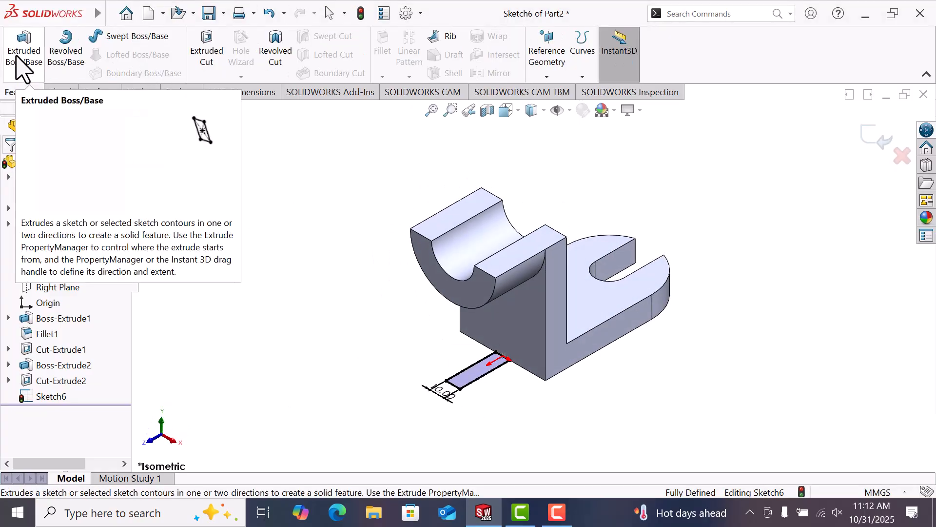
pyautogui.click(17, 57)
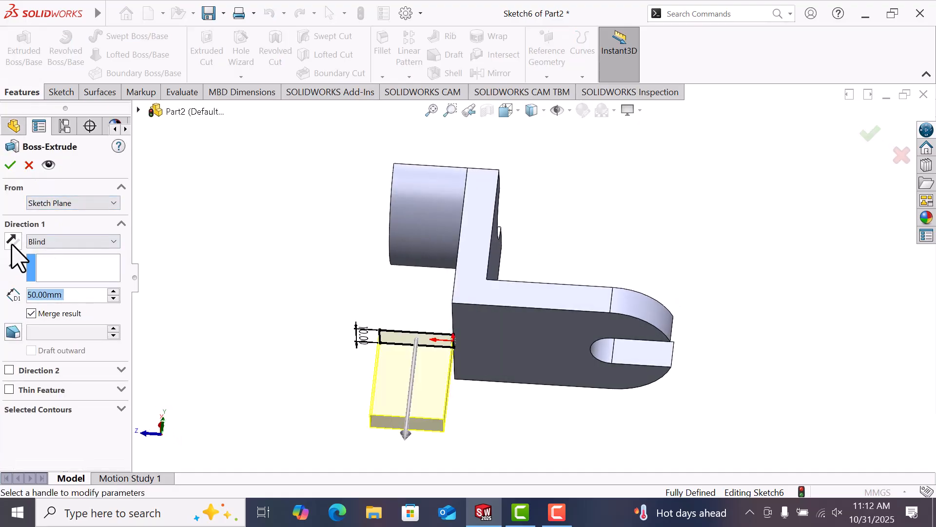
pyautogui.click(12, 241)
pyautogui.click(47, 242)
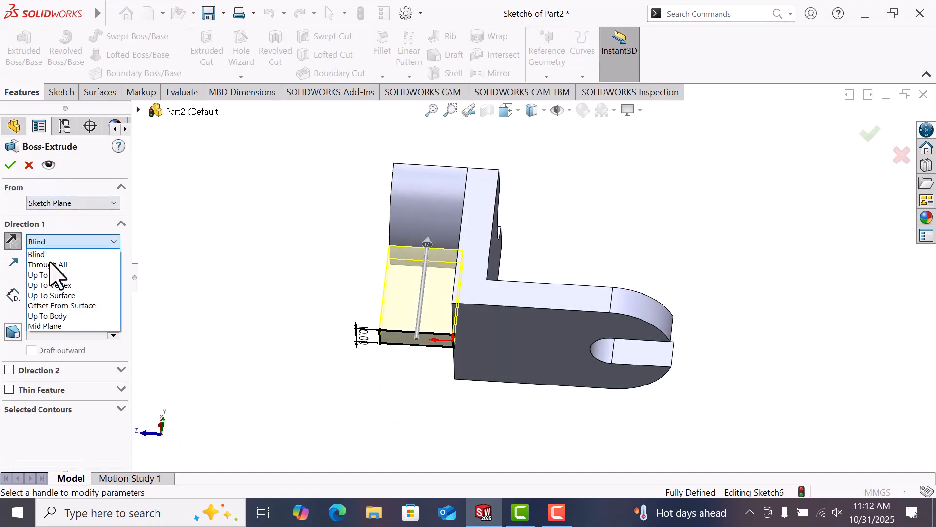
pyautogui.click(54, 274)
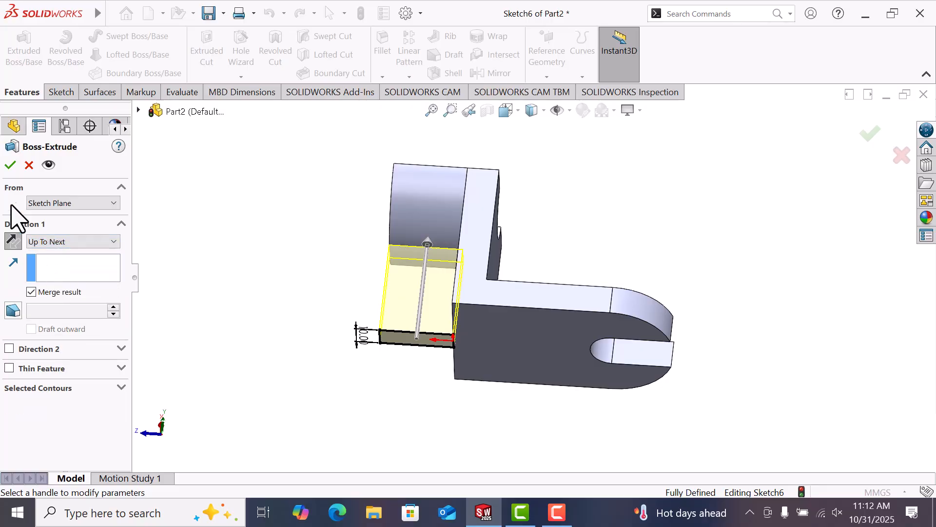
pyautogui.click(12, 165)
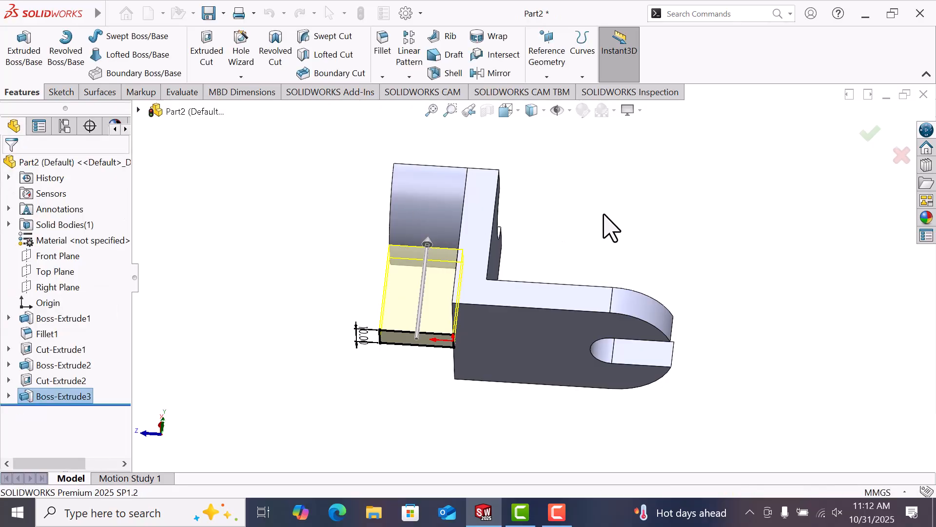
pyautogui.click(604, 195)
# - Start a sketch on the rib's flat side face
pyautogui.moveTo(605, 195); pyautogui.dragTo(619, 293, button='middle')
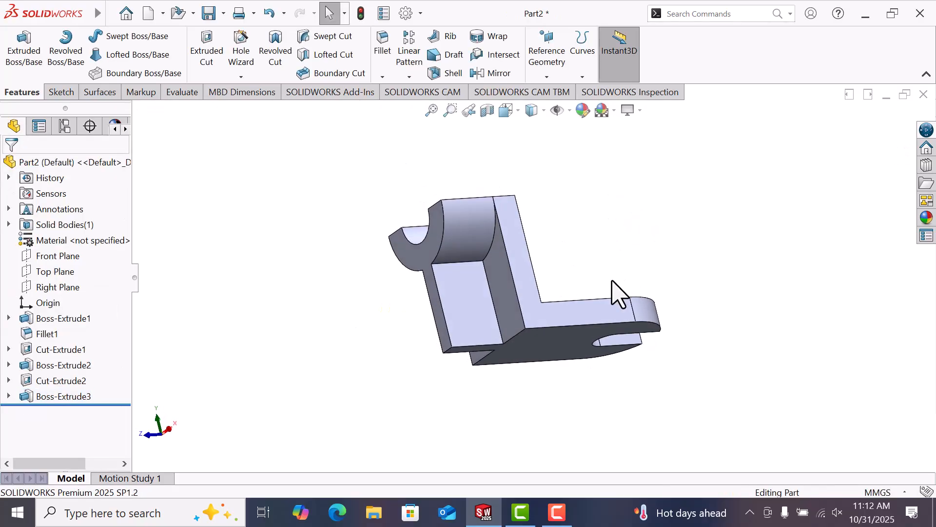
pyautogui.click(455, 306)
pyautogui.click(503, 275)
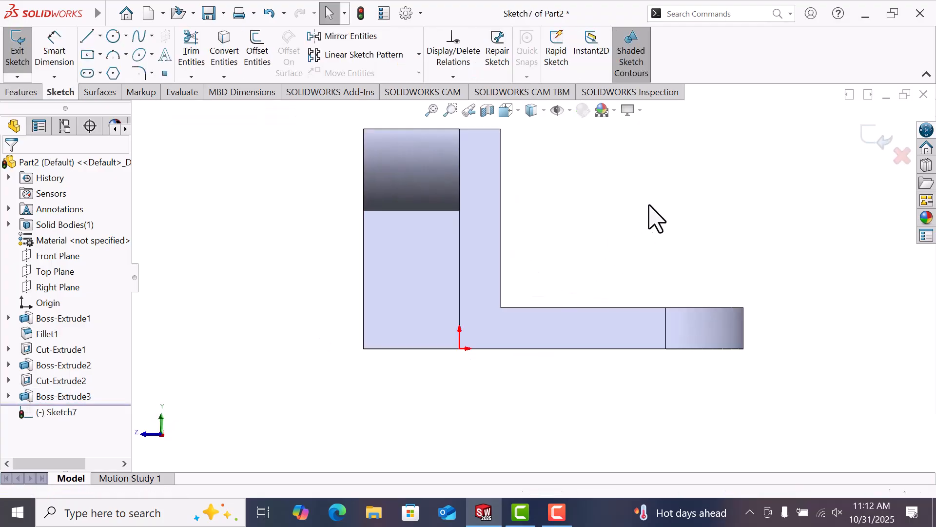
# - Sketch a closed triangle joining the rib's upper outer corner, its lower inner corner and its lower outer corner, and exit the sketch
pyautogui.press('l')
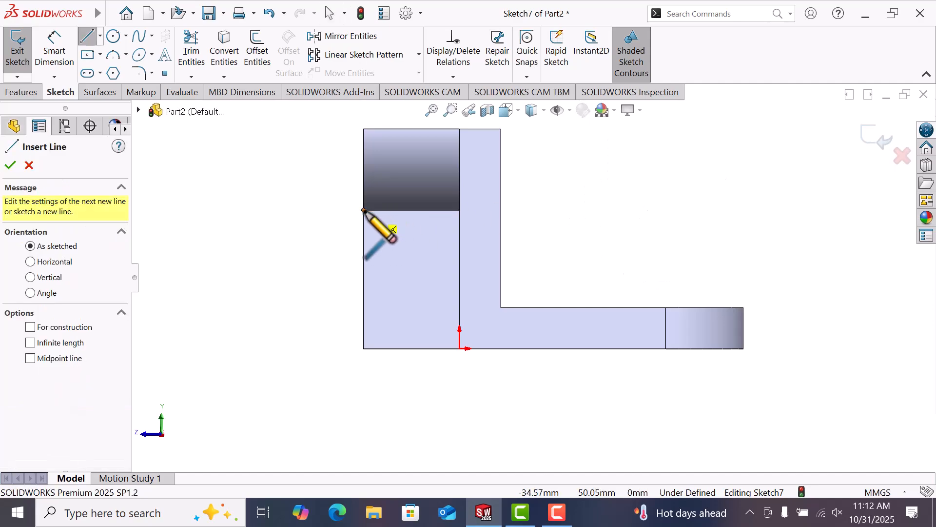
pyautogui.click(364, 211)
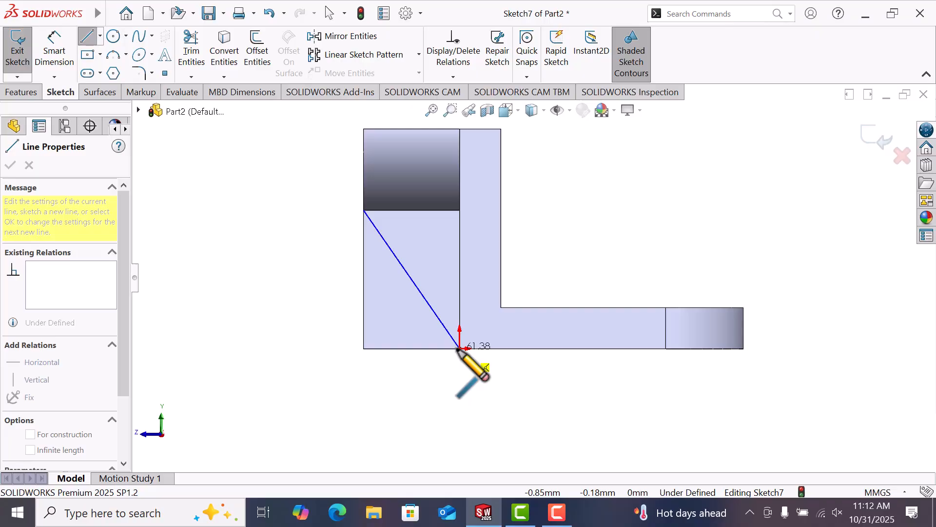
pyautogui.click(459, 348)
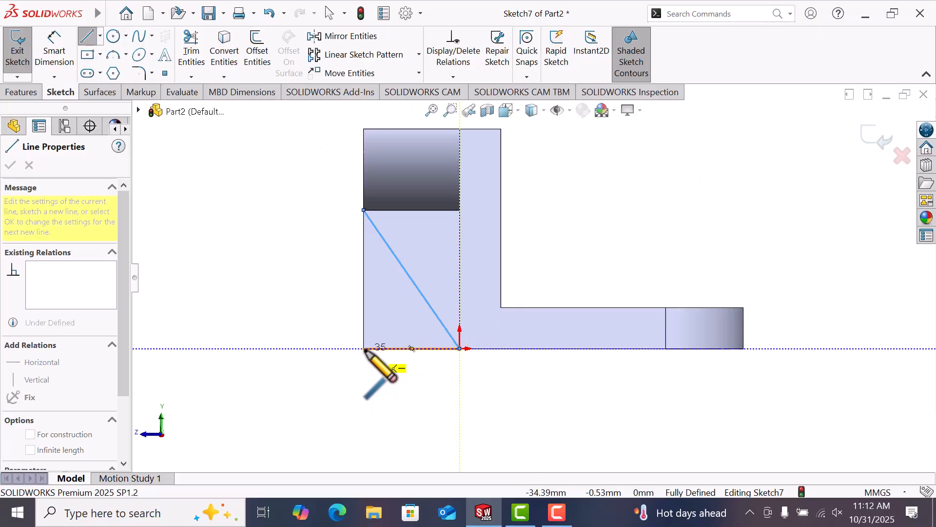
pyautogui.click(363, 348)
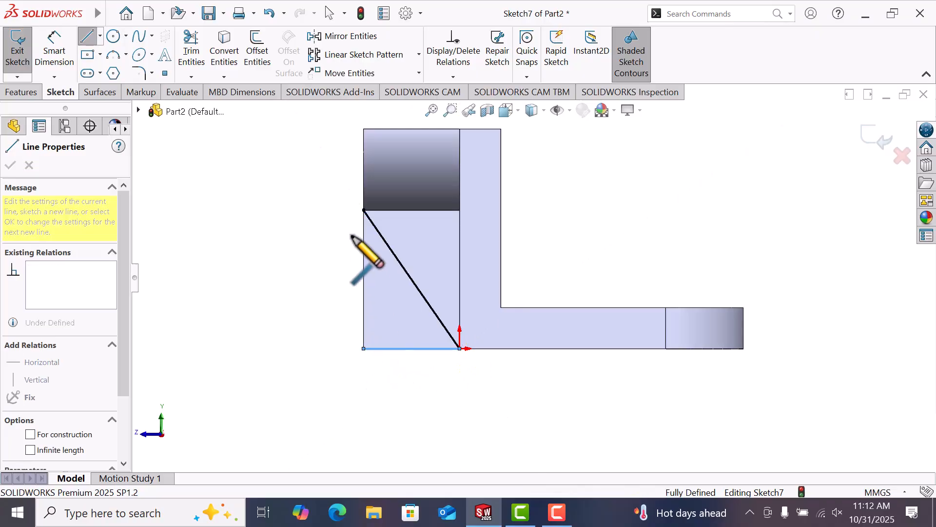
pyautogui.click(363, 210)
pyautogui.rightClick(366, 213)
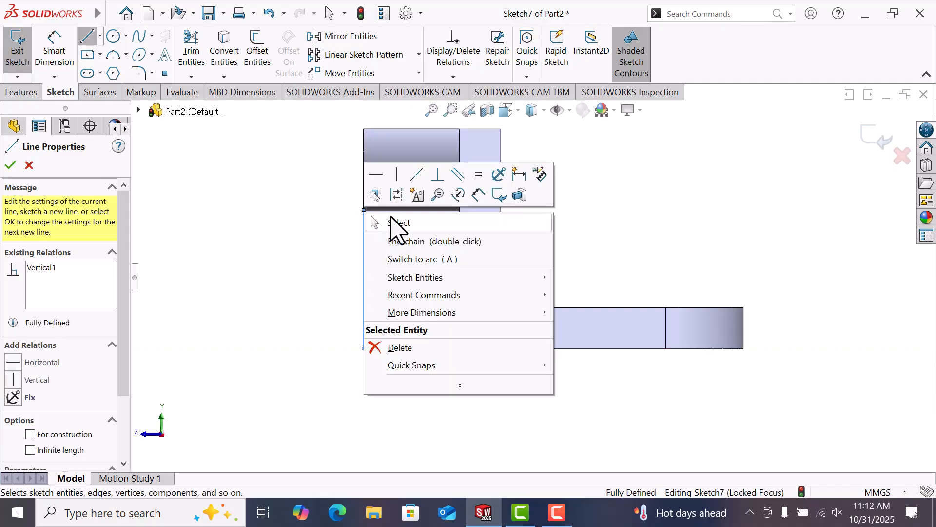
pyautogui.click(398, 222)
pyautogui.press('f')
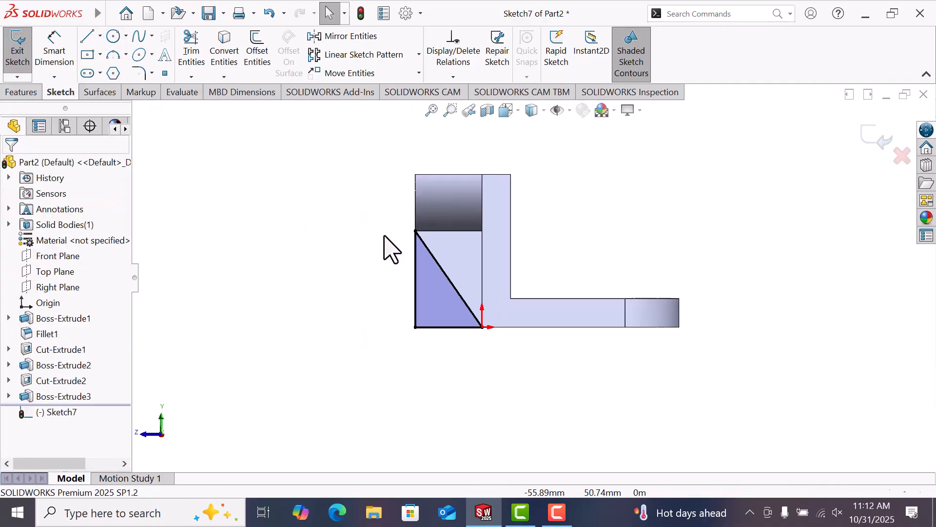
pyautogui.moveTo(370, 230); pyautogui.dragTo(439, 267, button='middle')
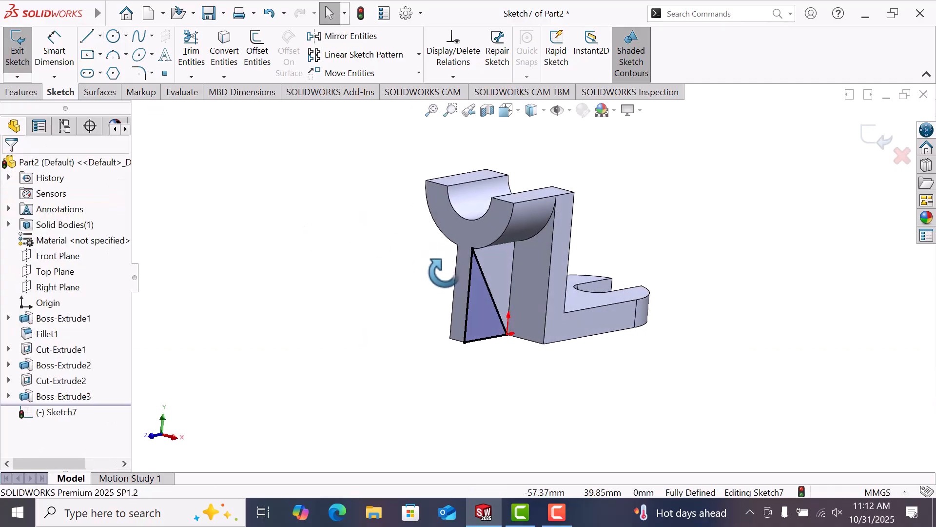
pyautogui.click(870, 138)
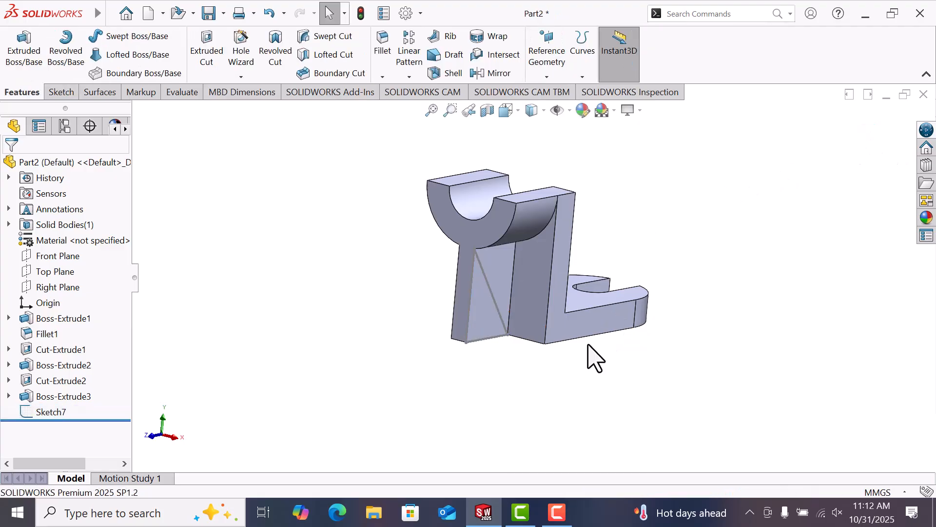
# - Start a sketch on the half-cylinder boss's outer end face
pyautogui.scroll(-1, 569, 287)
pyautogui.click(471, 219)
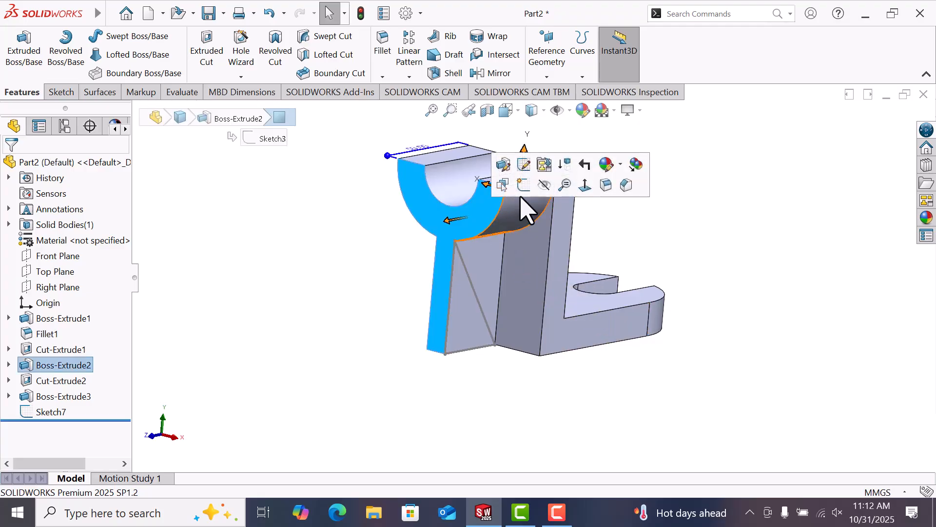
pyautogui.click(523, 185)
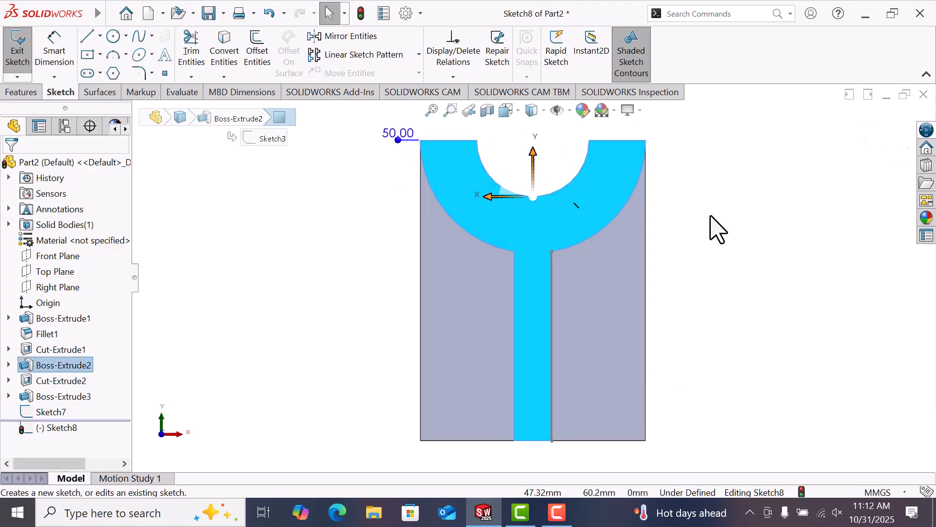
# - Draw a 3-point arc of about 17 mm radius across the rib's top, between the two corners where it meets the boss
pyautogui.click(113, 58)
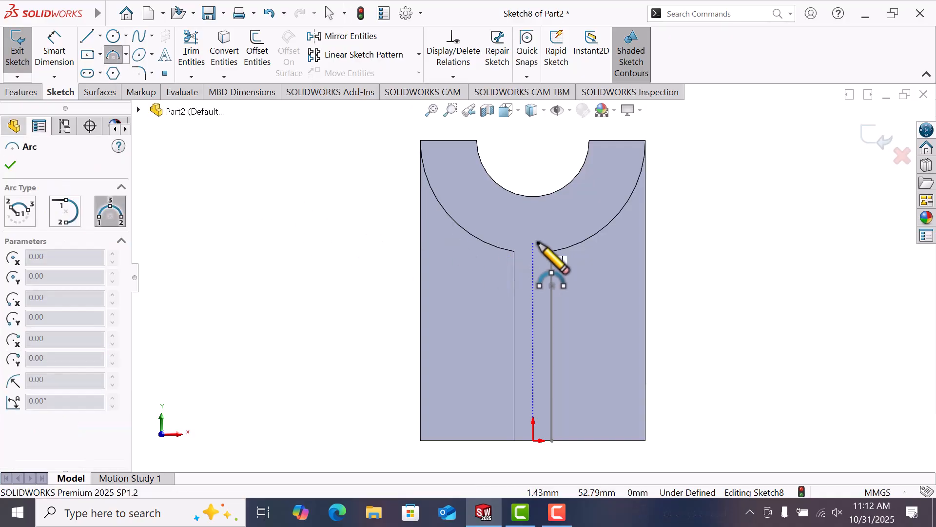
pyautogui.scroll(-2, 570, 255)
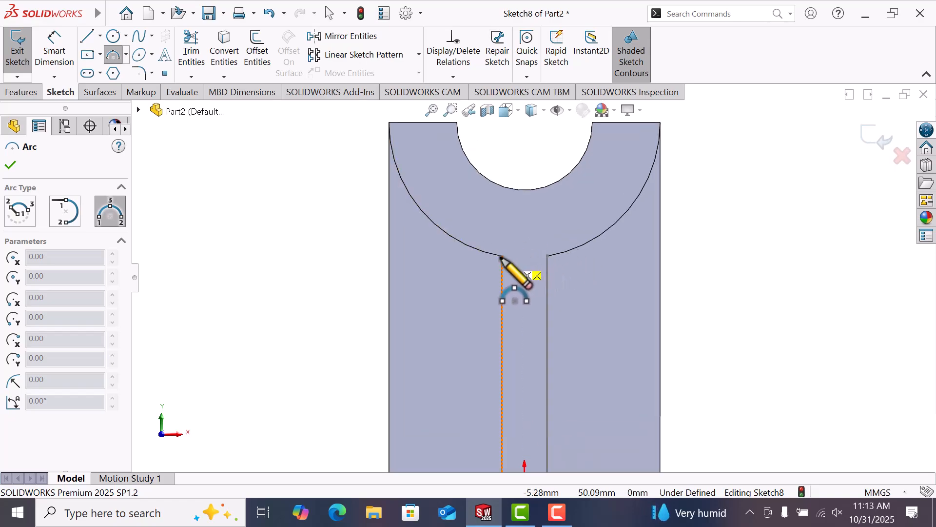
pyautogui.click(503, 256)
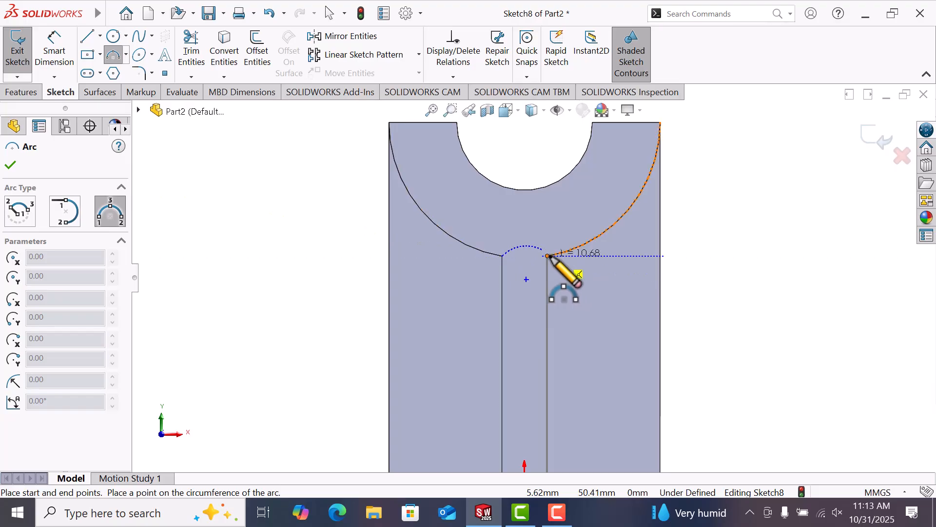
pyautogui.click(548, 255)
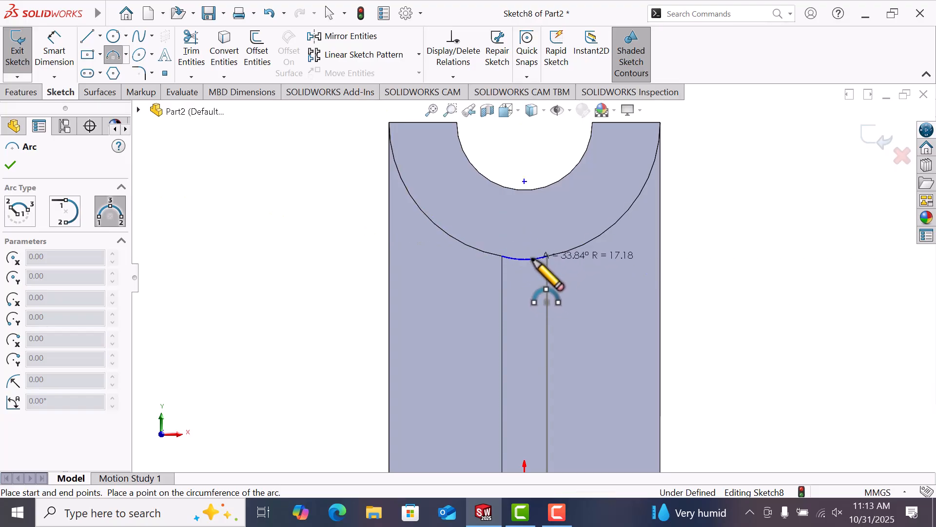
pyautogui.click(533, 259)
pyautogui.rightClick(545, 268)
pyautogui.click(569, 276)
# - Add a Tangent relation between the arc and the boss's outer circular edge, and exit the sketch
pyautogui.scroll(-3, 570, 271)
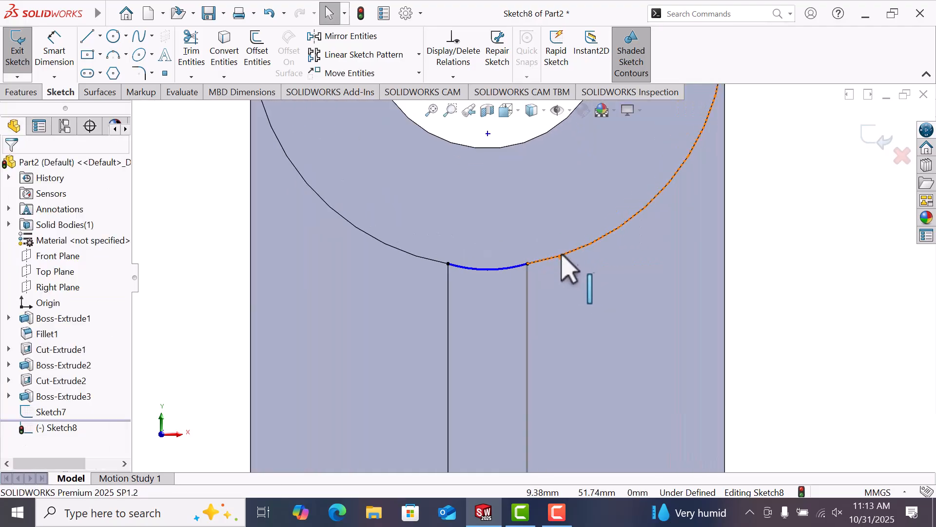
pyautogui.click(501, 270)
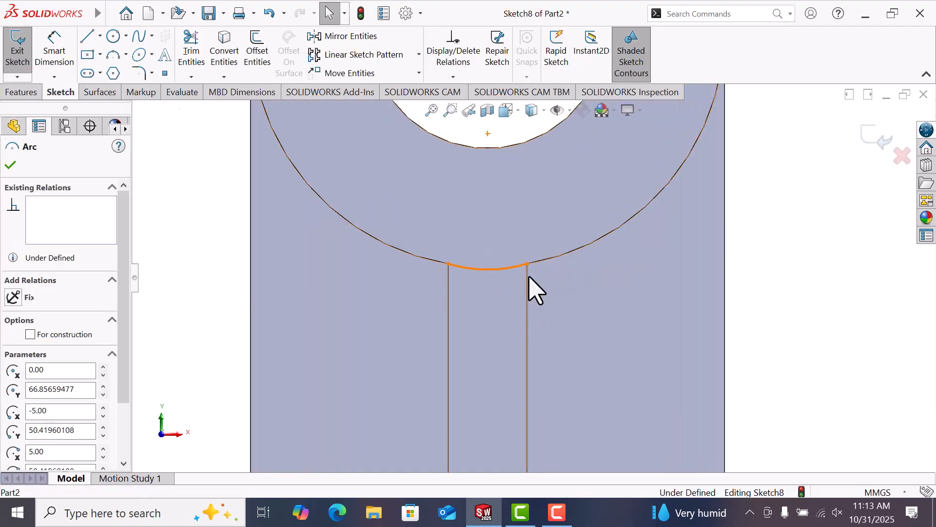
pyautogui.keyDown('ctrl'); pyautogui.click(566, 256); pyautogui.keyUp('ctrl')
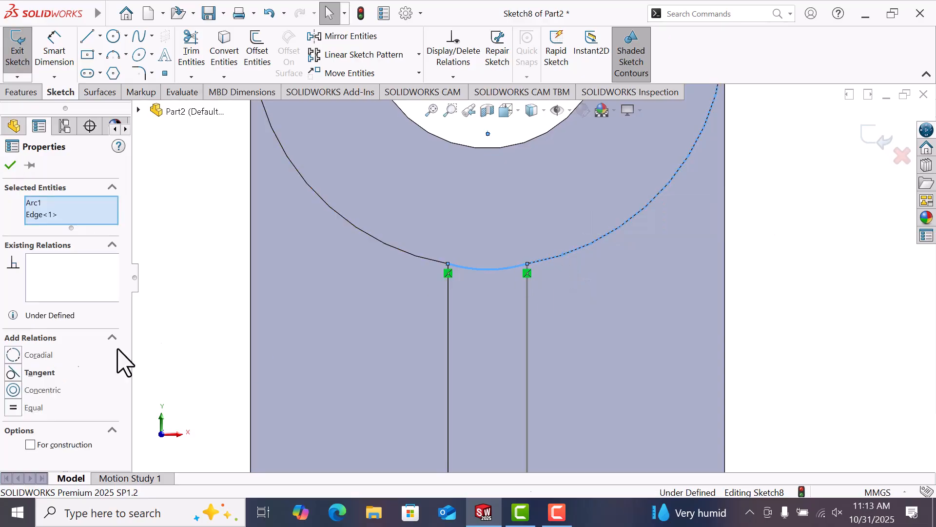
pyautogui.click(16, 372)
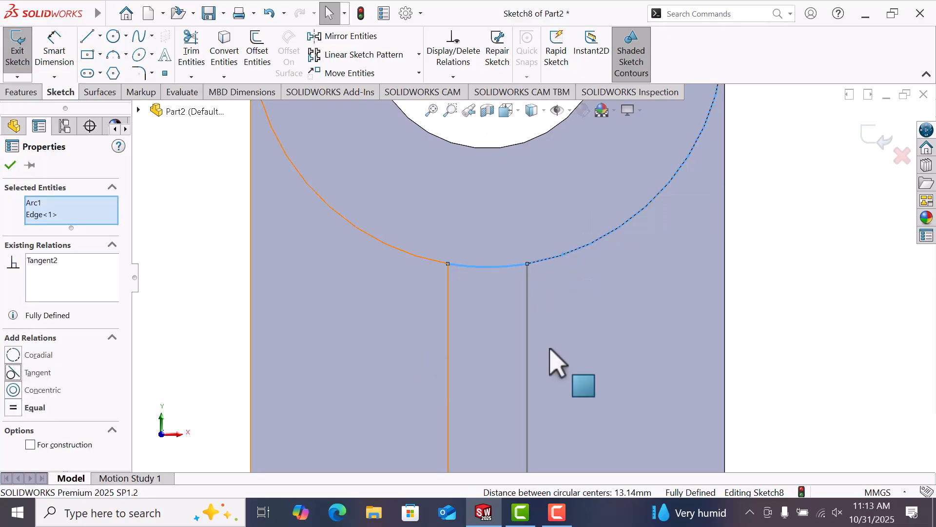
pyautogui.click(765, 347)
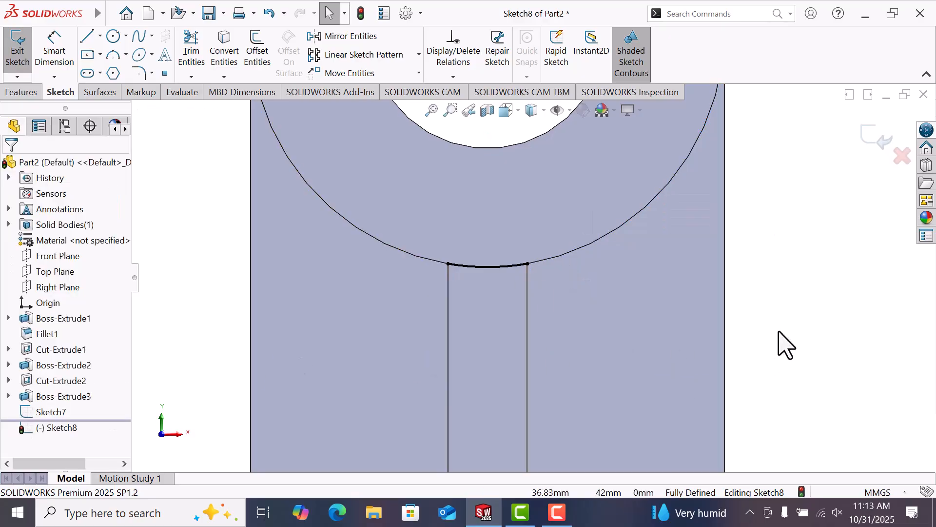
pyautogui.press('space')
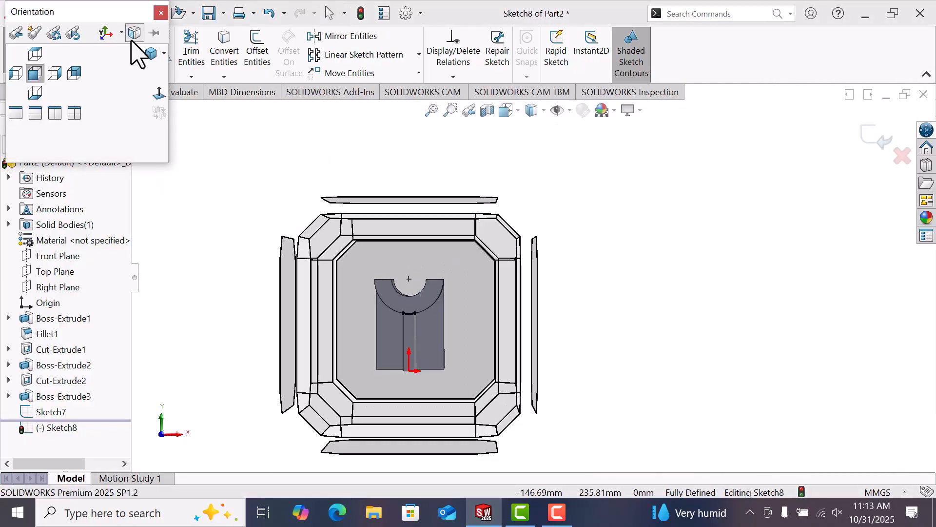
pyautogui.click(151, 53)
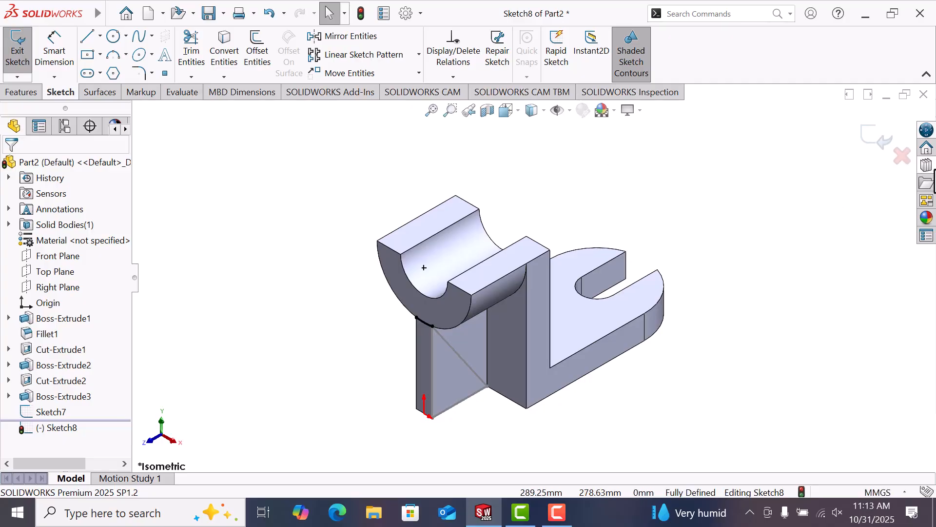
pyautogui.click(881, 142)
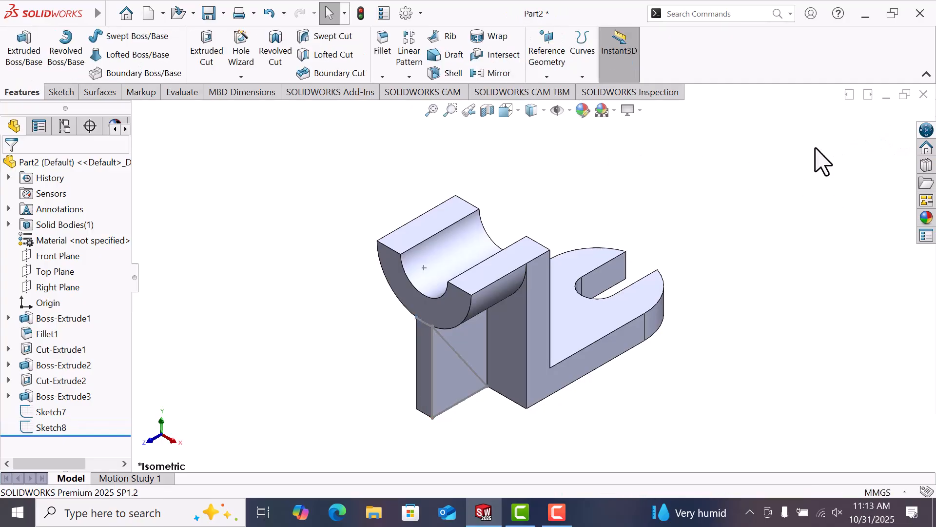
# - Create a swept cut through the rib using the triangle sketch as the profile and the short arc sketch as the path
pyautogui.click(329, 40)
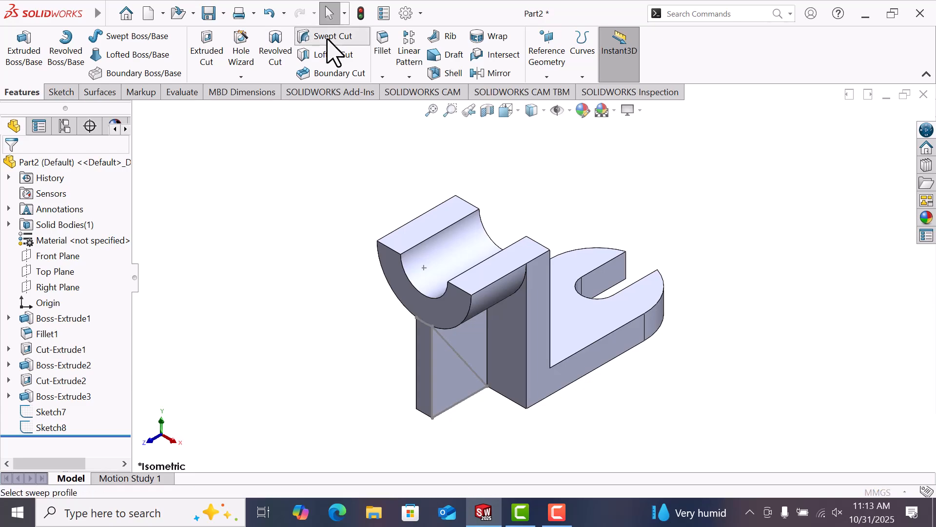
pyautogui.click(462, 363)
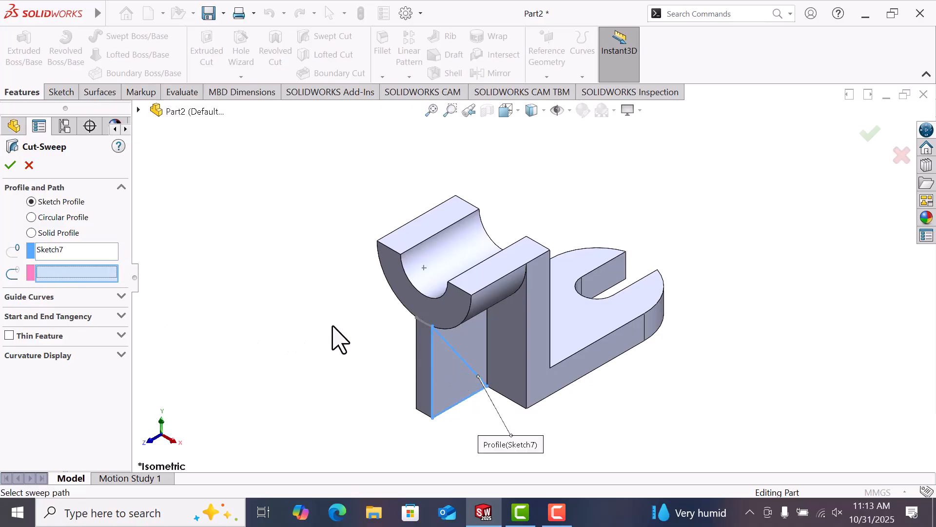
pyautogui.click(423, 324)
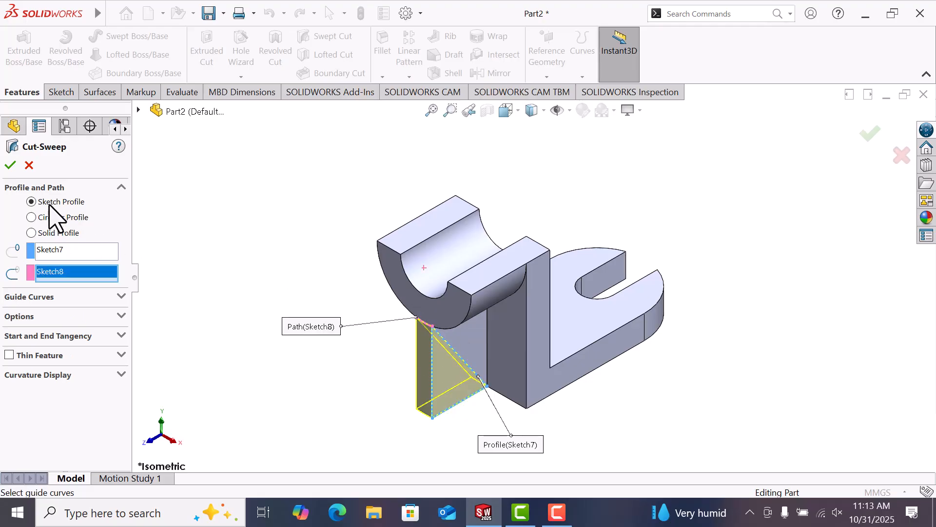
pyautogui.click(11, 165)
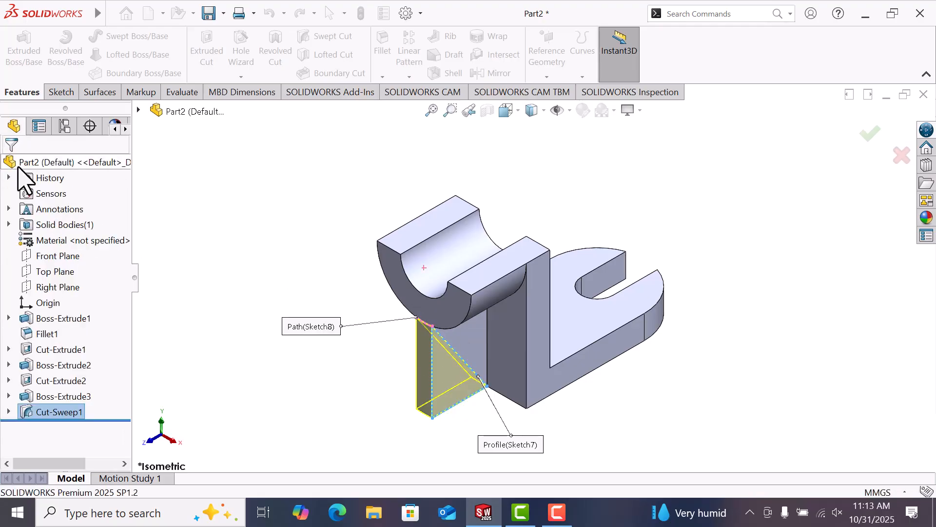
pyautogui.moveTo(705, 227); pyautogui.dragTo(718, 177, button='middle')
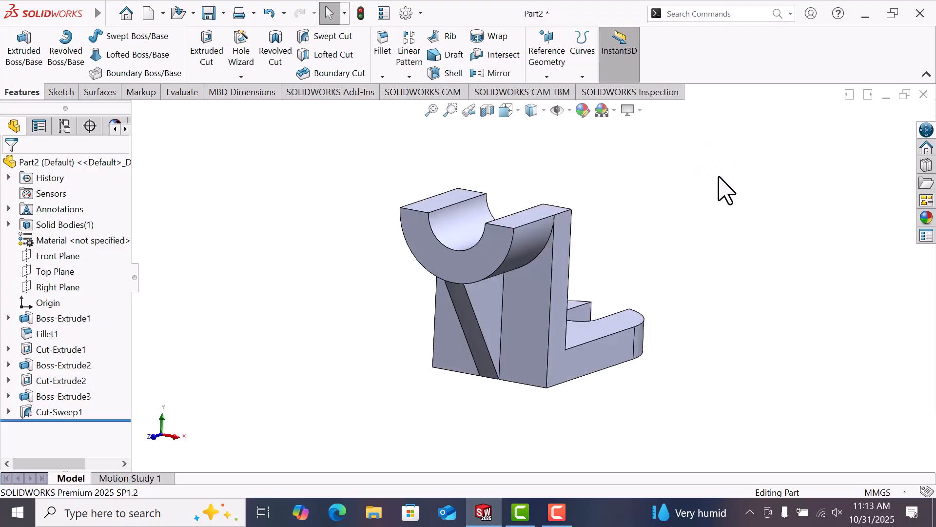
pyautogui.press('space')
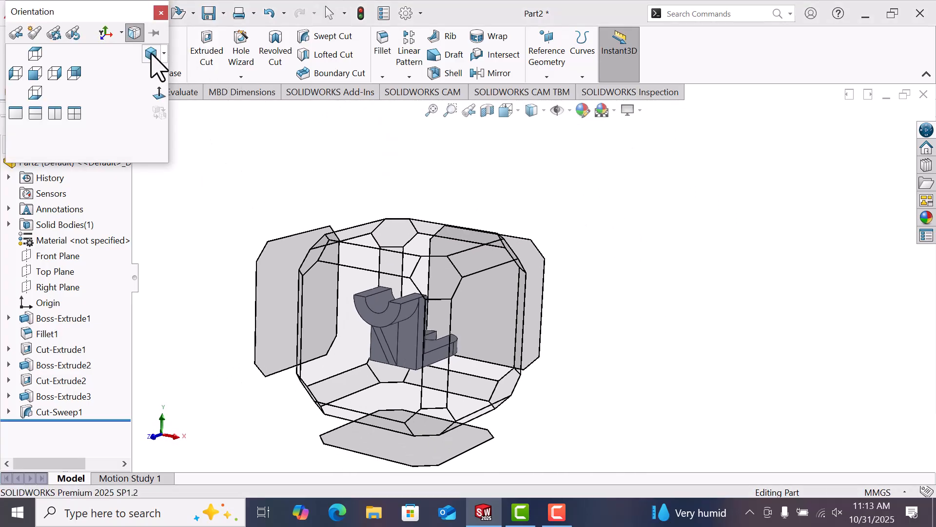
pyautogui.click(152, 54)
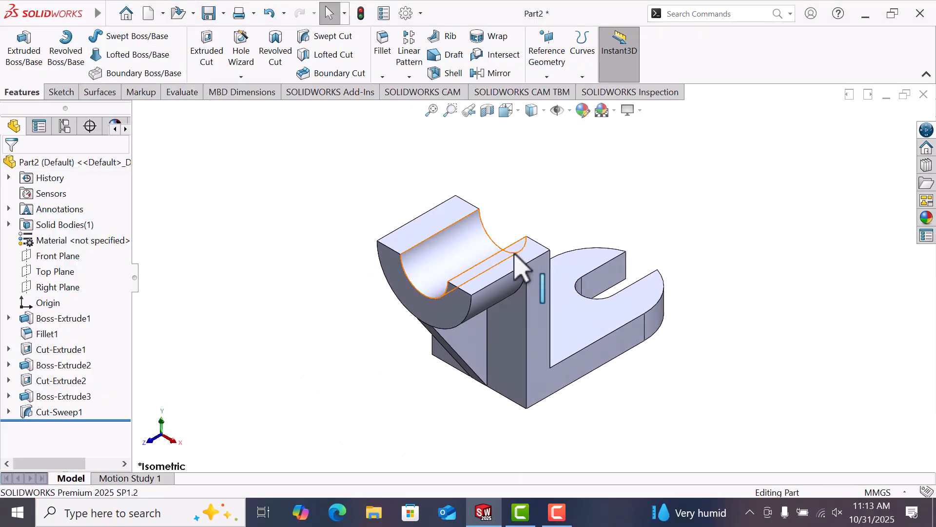
# - Browse the appearance library's categories and open the Solid colour appearances
pyautogui.click(928, 219)
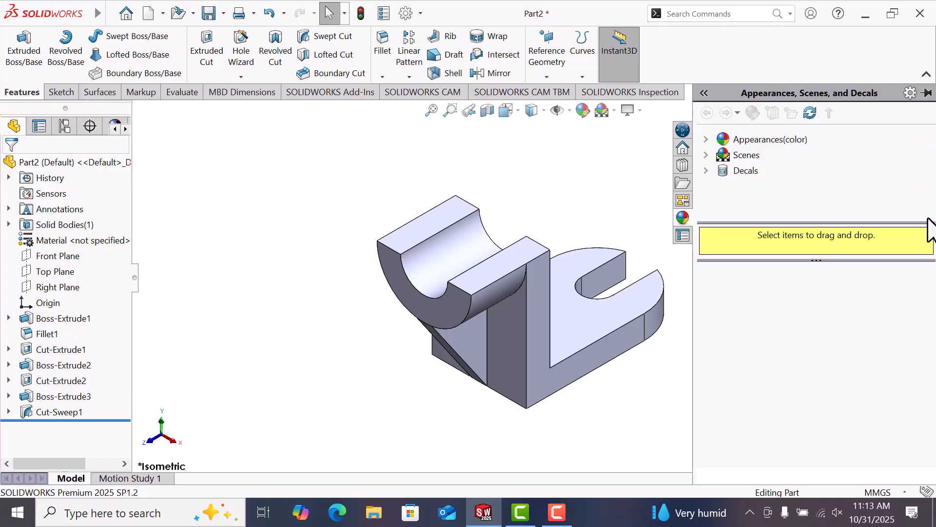
pyautogui.click(706, 140)
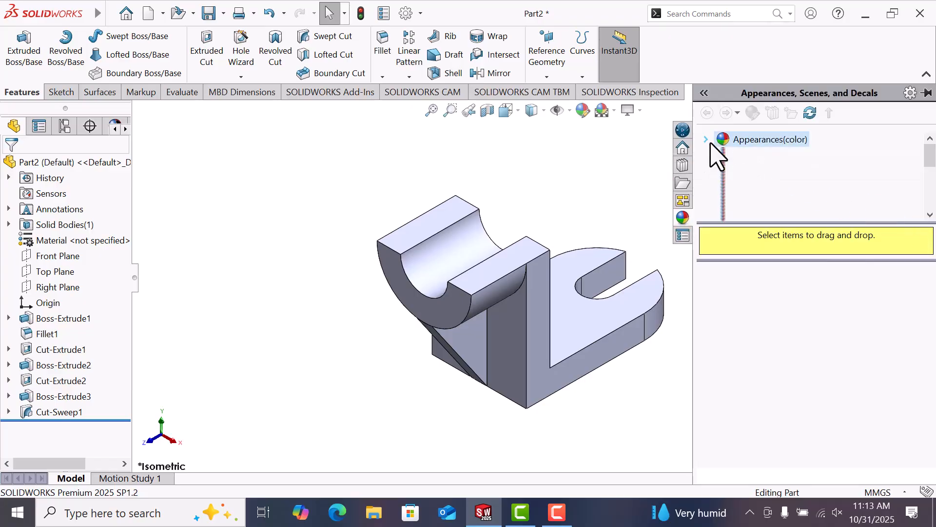
pyautogui.scroll(-1, 774, 185)
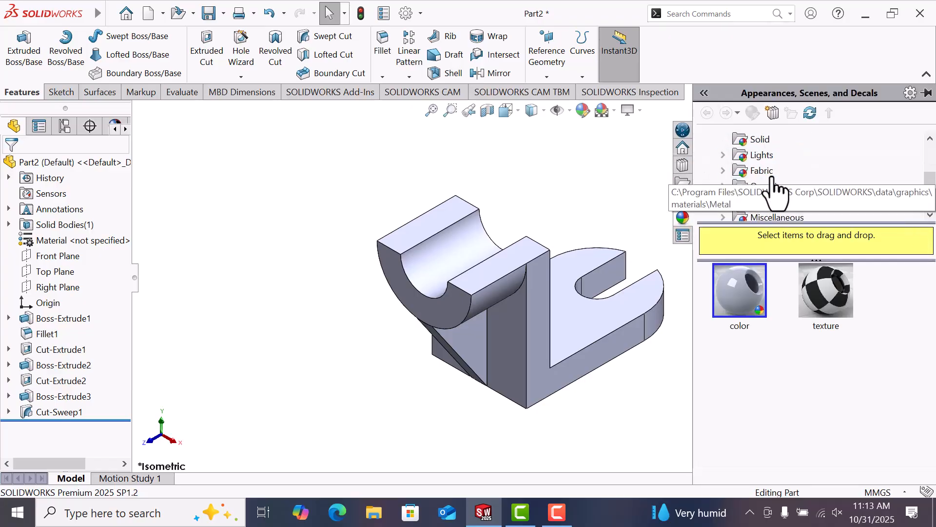
pyautogui.scroll(-1, 824, 200)
pyautogui.scroll(1, 821, 200)
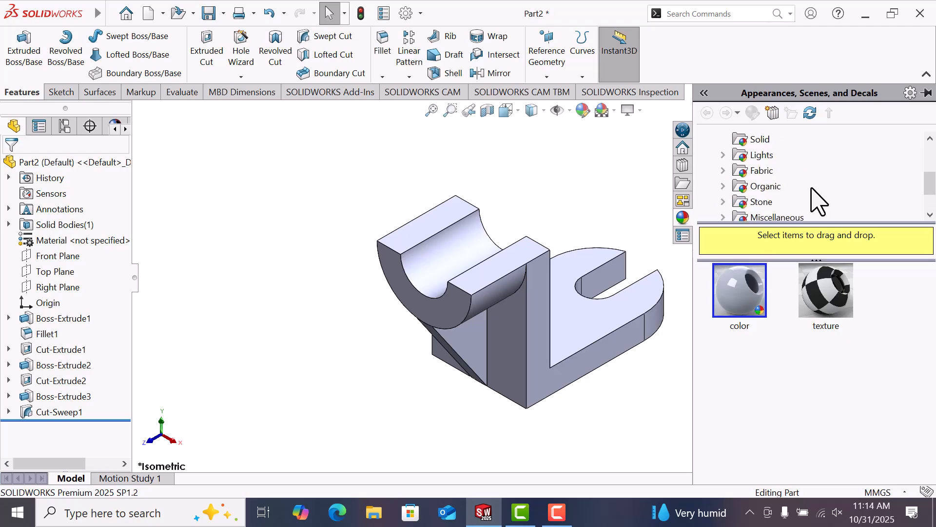
pyautogui.scroll(3, 819, 200)
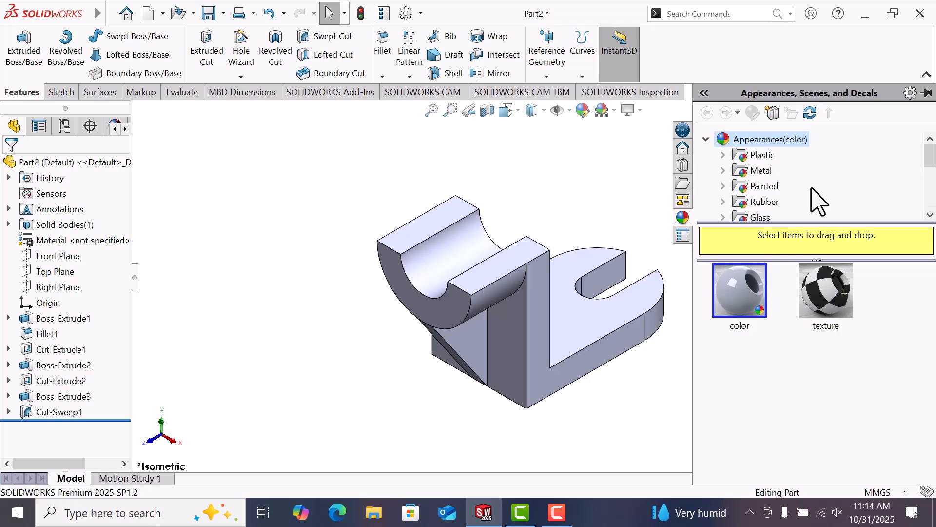
pyautogui.scroll(-3, 773, 188)
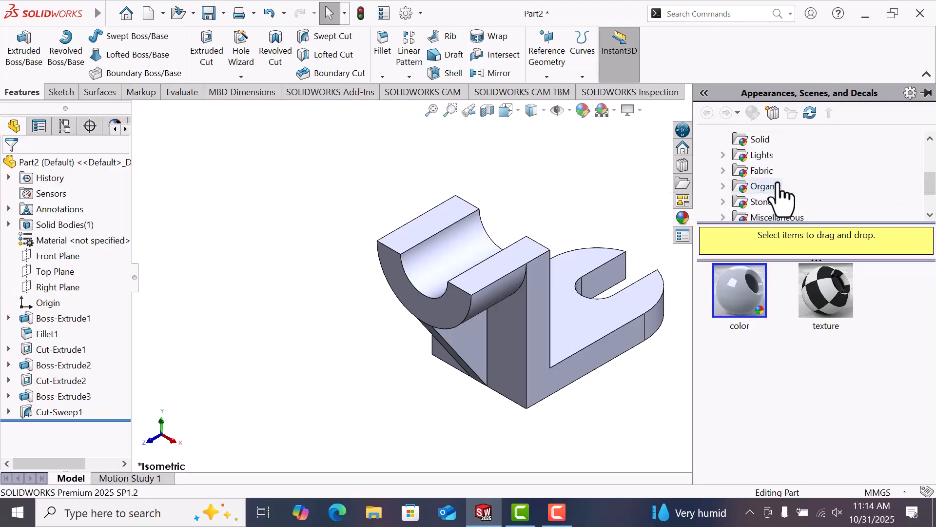
pyautogui.scroll(2, 780, 197)
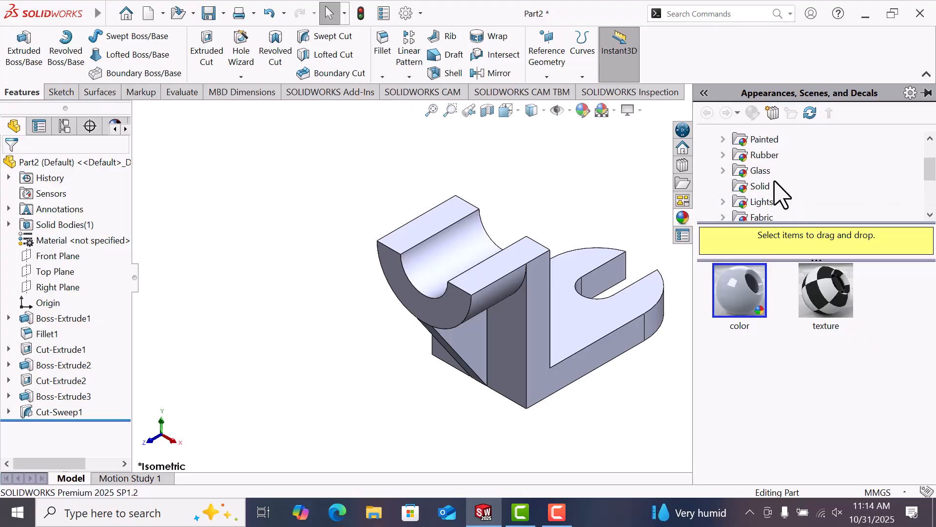
pyautogui.scroll(1, 780, 193)
pyautogui.scroll(-1, 761, 217)
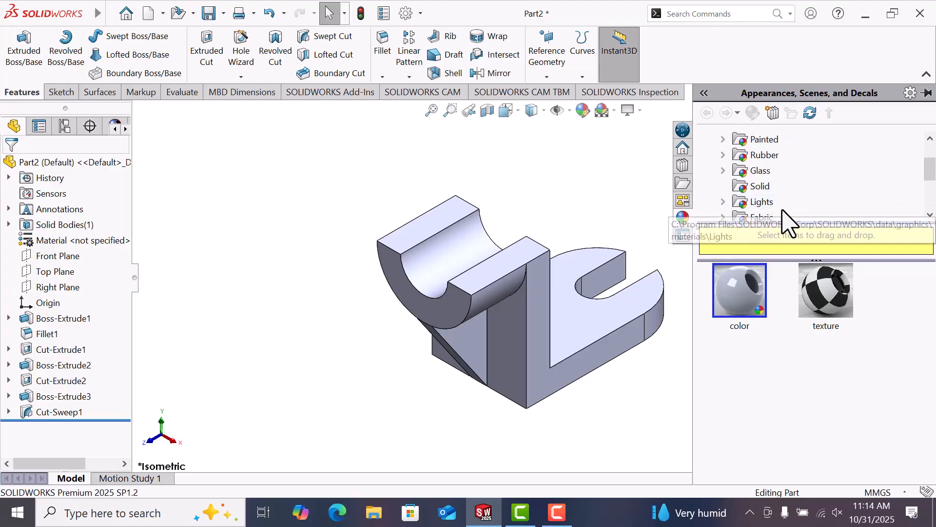
pyautogui.click(756, 190)
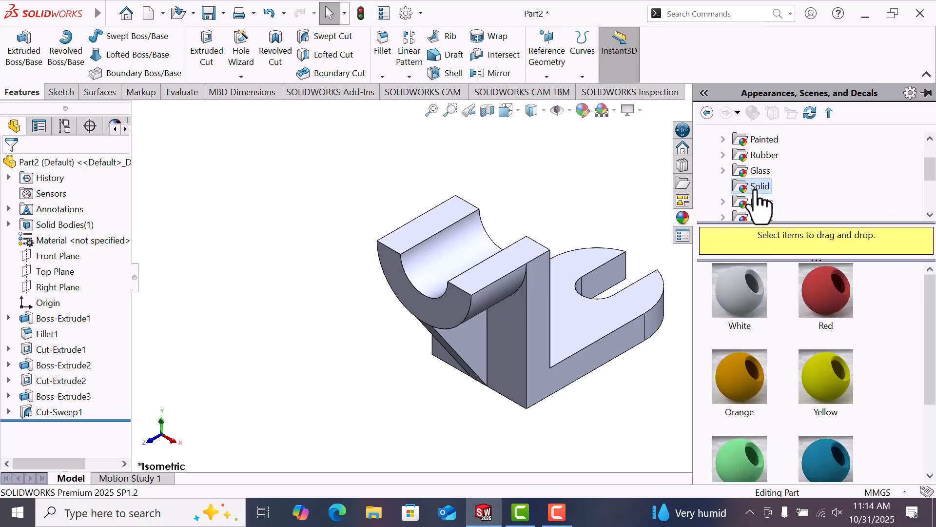
# - Apply the solid Blue appearance to the whole bracket
pyautogui.scroll(-1, 790, 429)
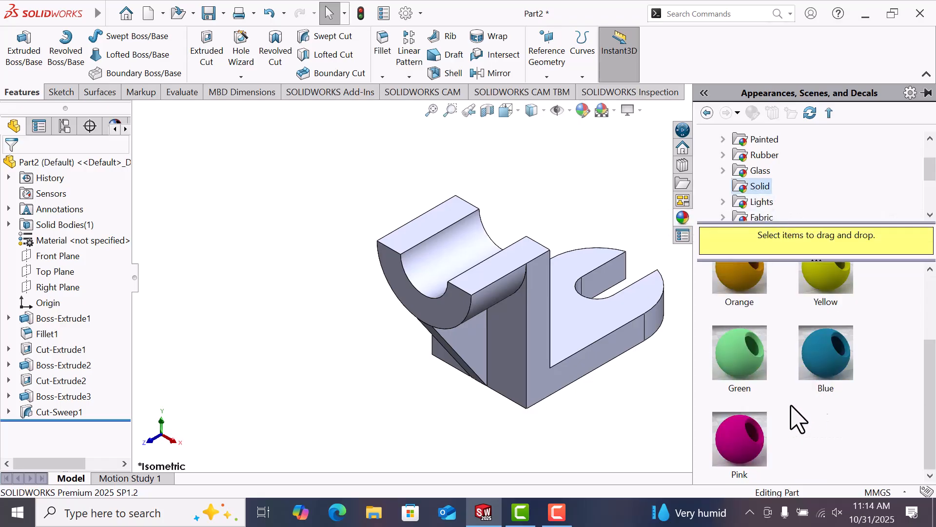
pyautogui.moveTo(843, 376); pyautogui.dragTo(545, 300)
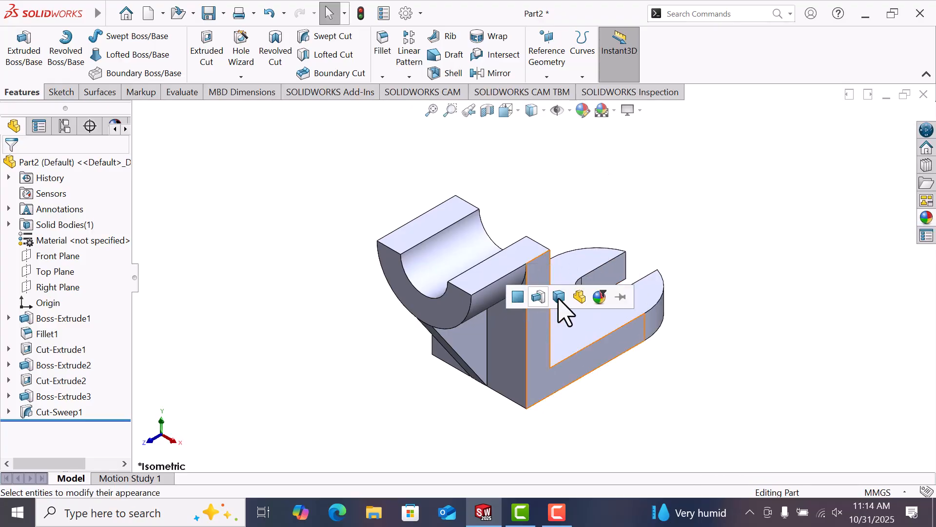
pyautogui.click(601, 300)
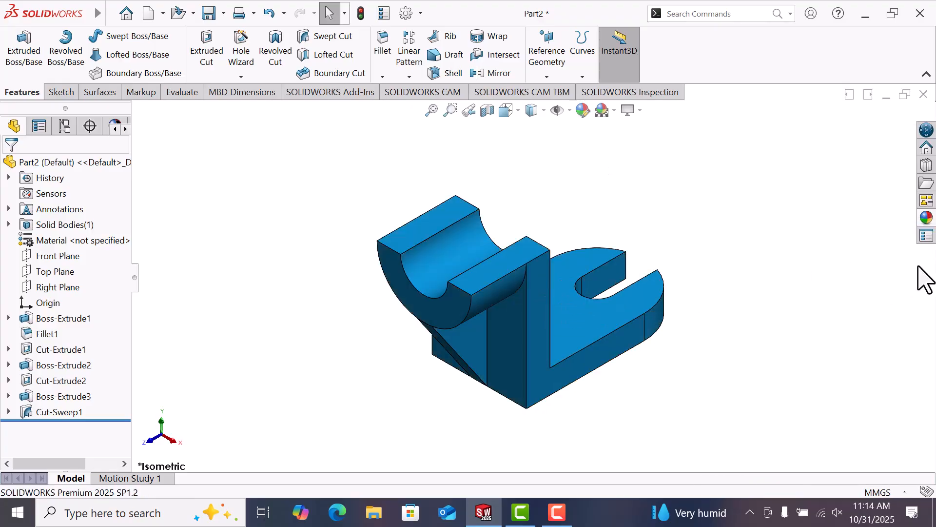
pyautogui.click(929, 219)
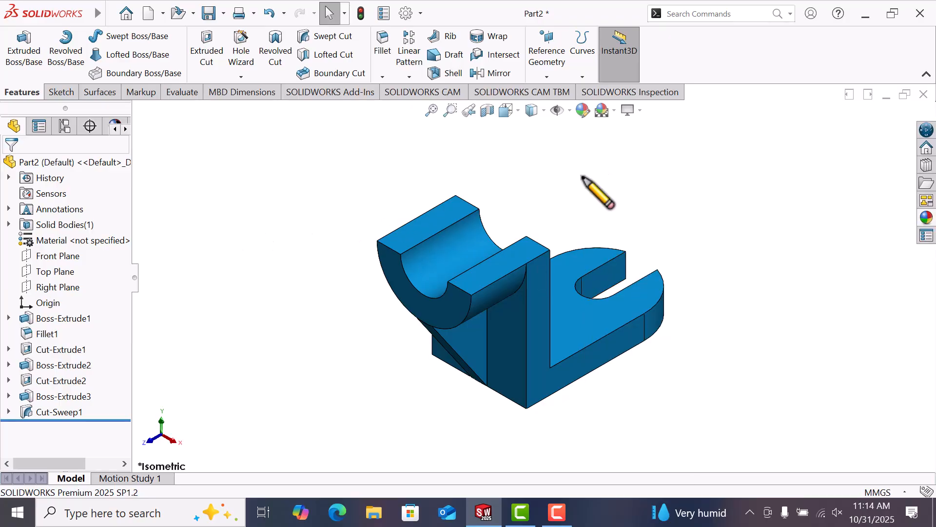
pyautogui.press('space')
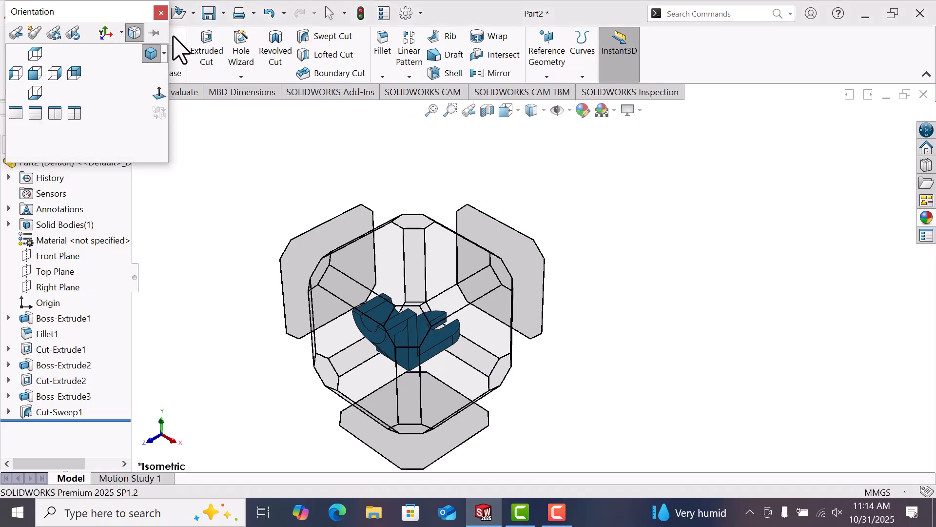
pyautogui.click(165, 53)
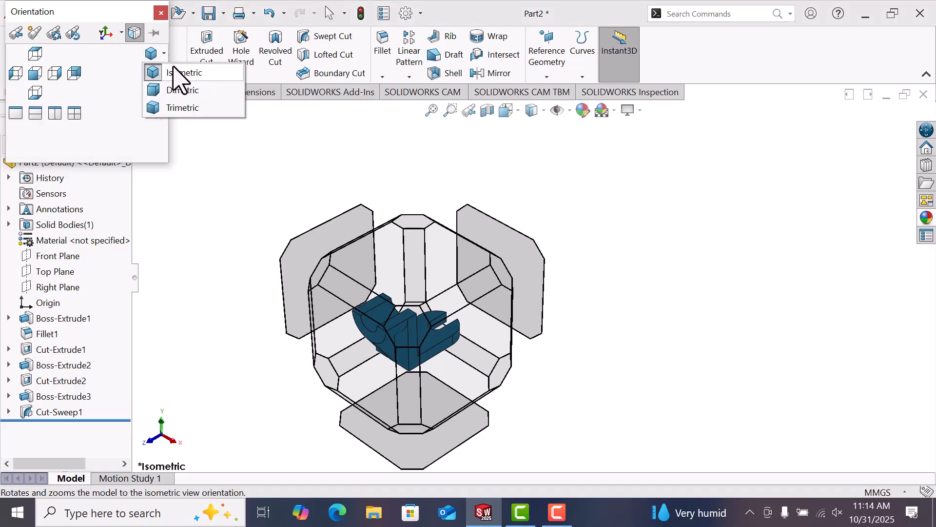
pyautogui.click(176, 73)
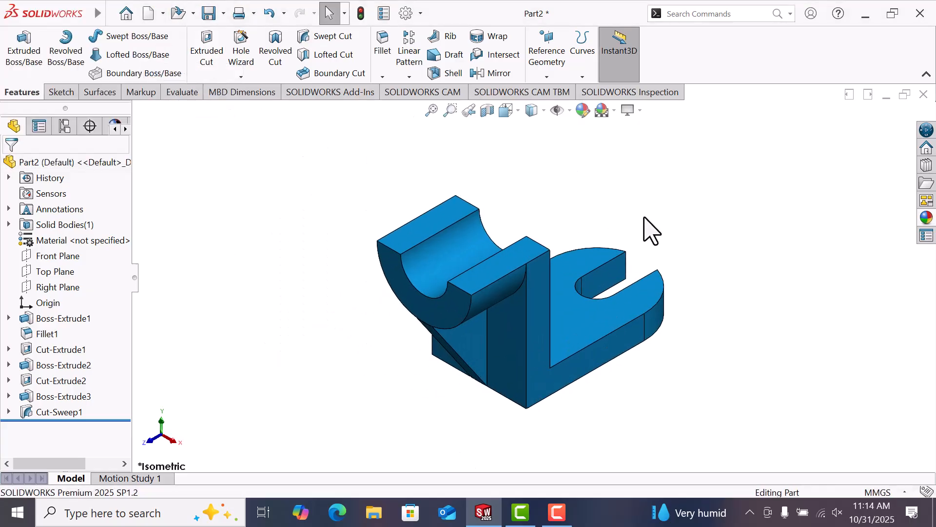